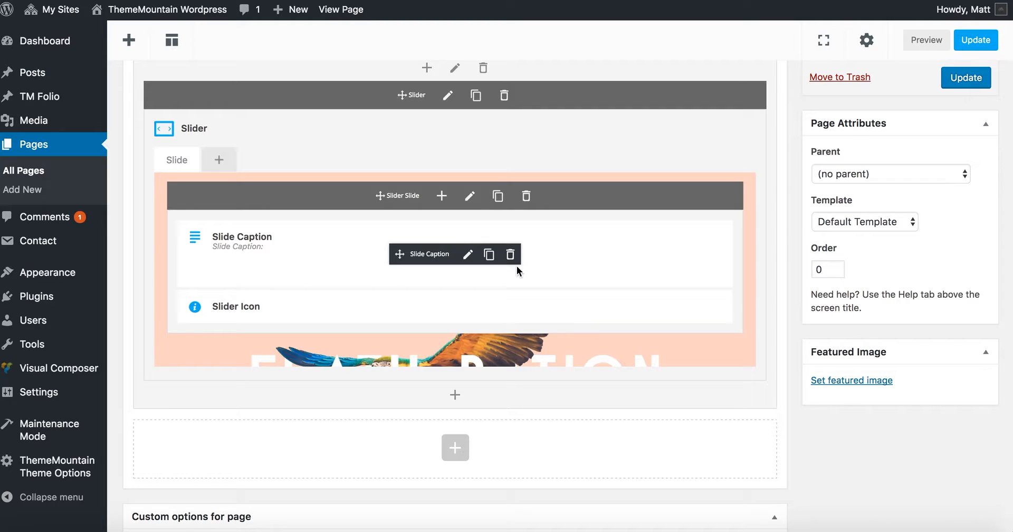
# Link the slide's Slider Icon to a lightbox and choose Vimeo Video as its media type.
pyautogui.scroll(2, 517, 265)
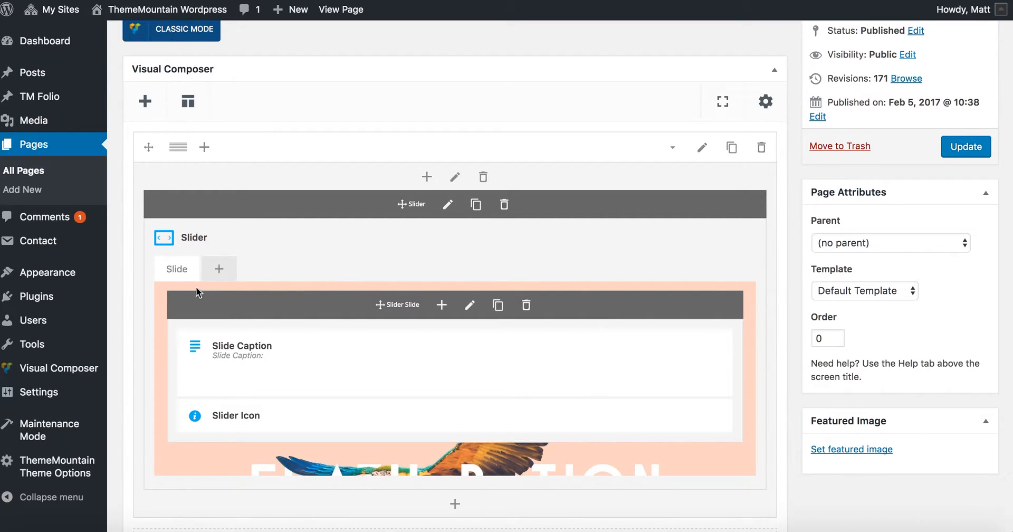
pyautogui.scroll(-3, 384, 282)
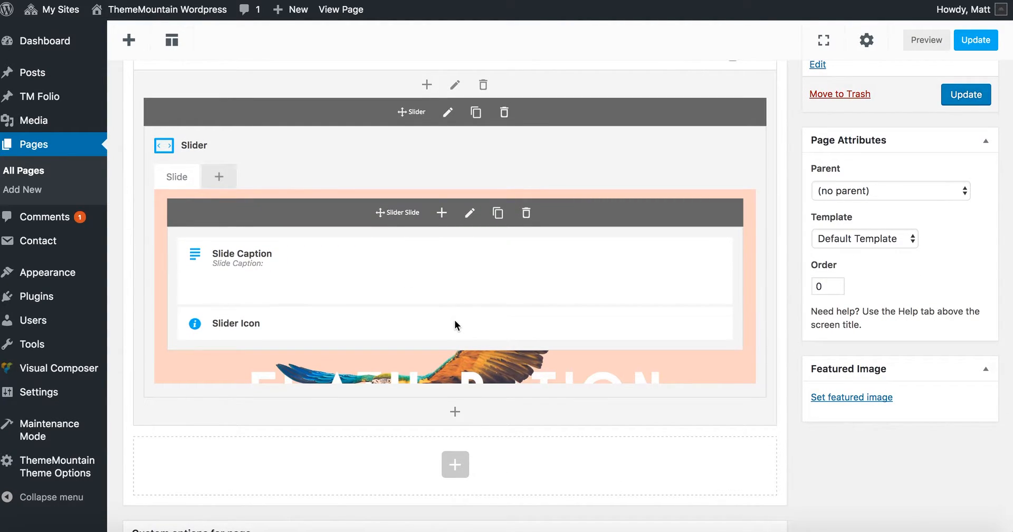
pyautogui.scroll(1, 454, 320)
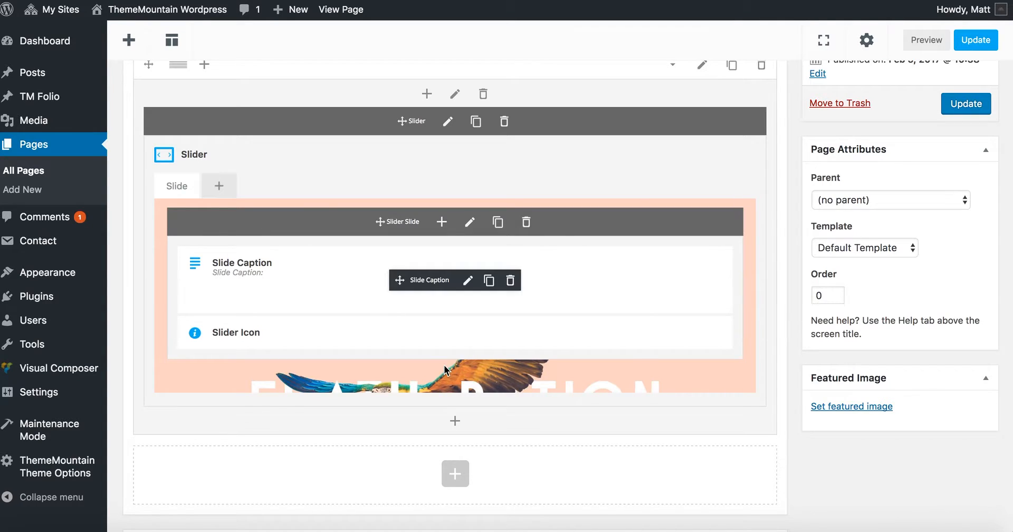
pyautogui.click(463, 330)
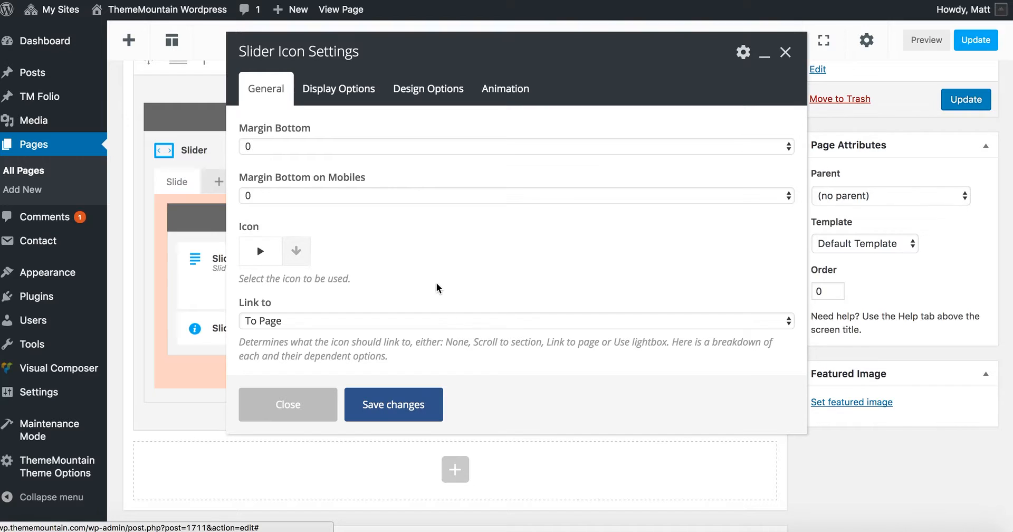
pyautogui.scroll(-3, 401, 253)
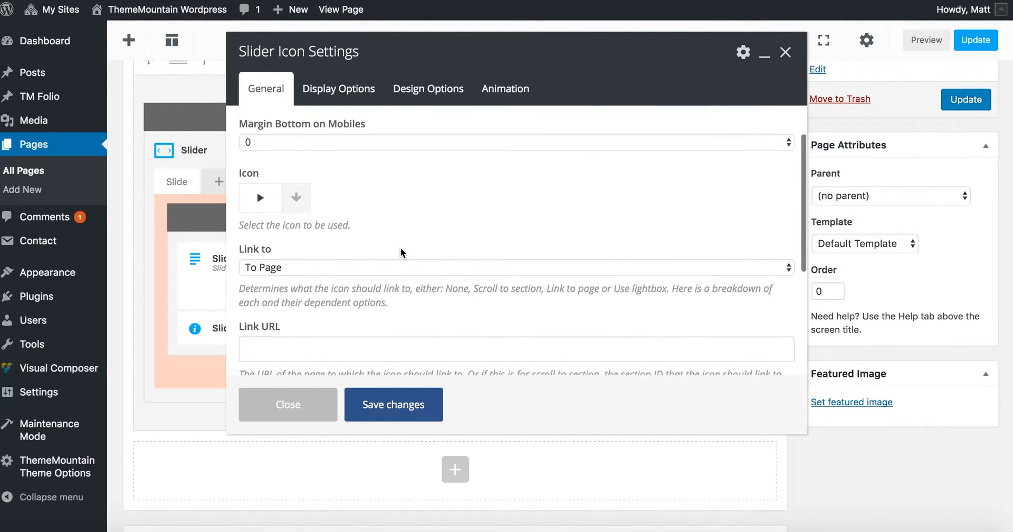
pyautogui.click(310, 258)
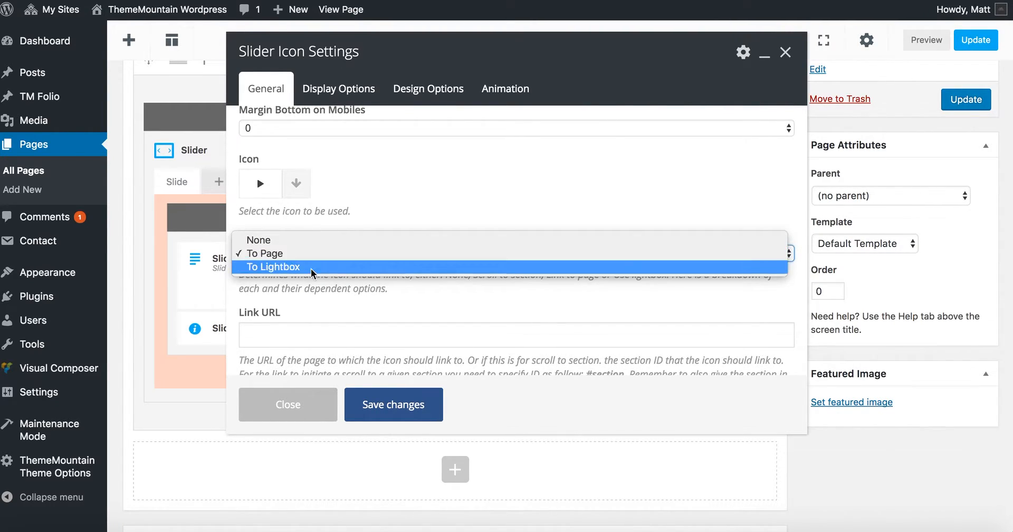
pyautogui.click(282, 265)
pyautogui.scroll(-3, 384, 281)
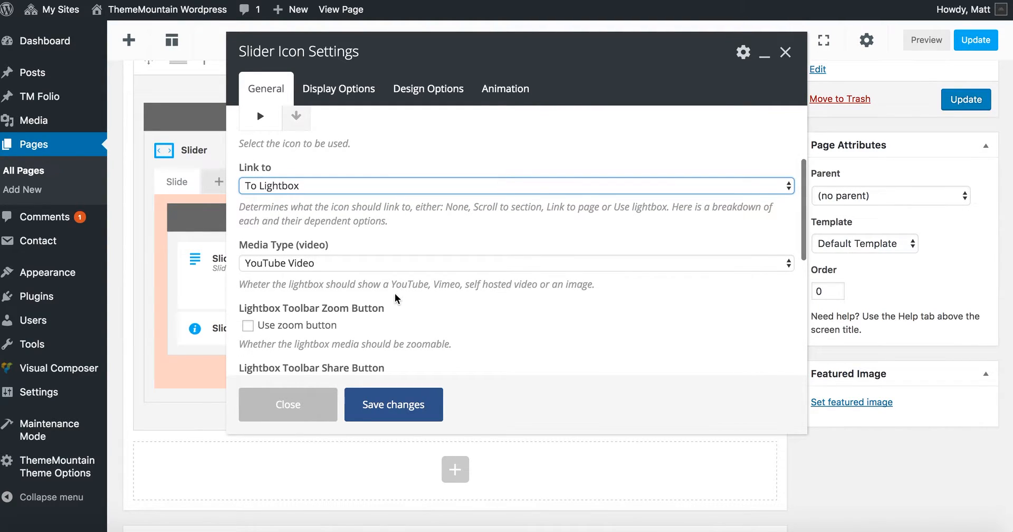
pyautogui.click(340, 265)
pyautogui.click(338, 276)
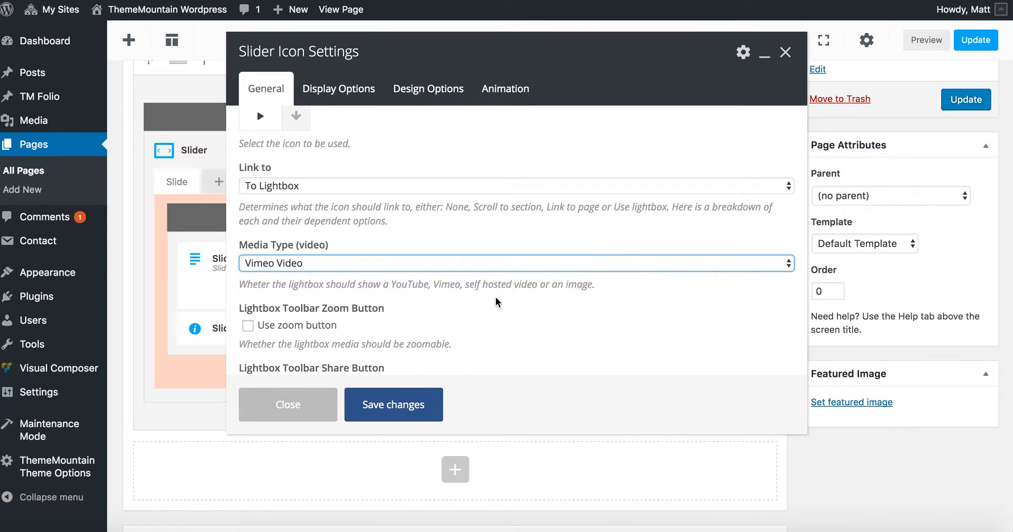
# Enable the lightbox's zoom and share buttons and enter "A caption for the video" as the lightbox caption.
pyautogui.scroll(-4, 496, 302)
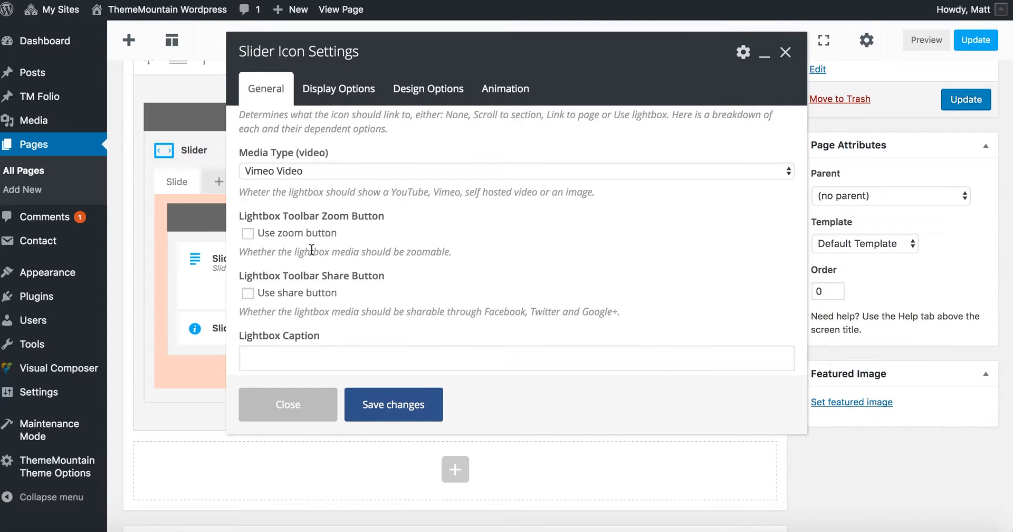
pyautogui.click(298, 238)
pyautogui.click(303, 293)
pyautogui.scroll(-1, 496, 272)
pyautogui.scroll(-3, 497, 273)
pyautogui.click(457, 200)
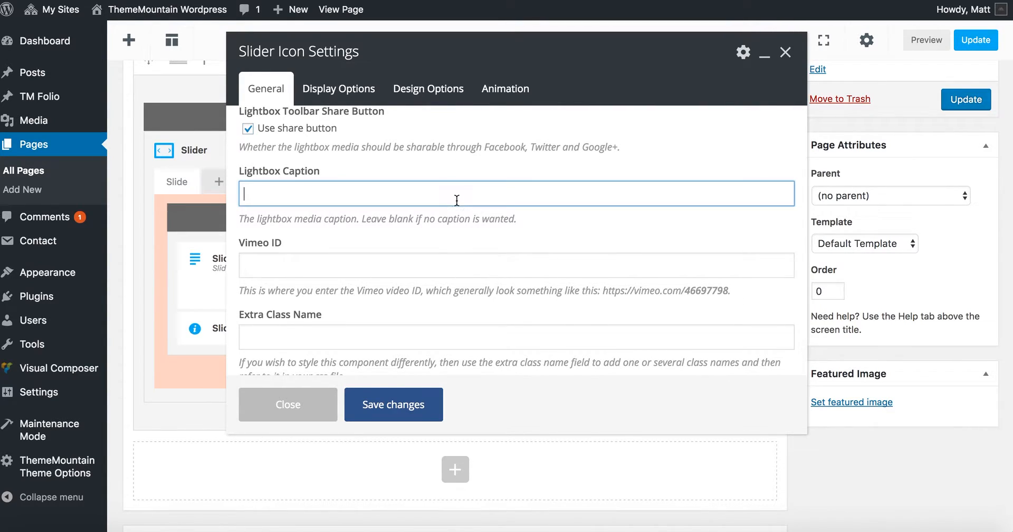
pyautogui.write('A caption for the video')
pyautogui.click(459, 231)
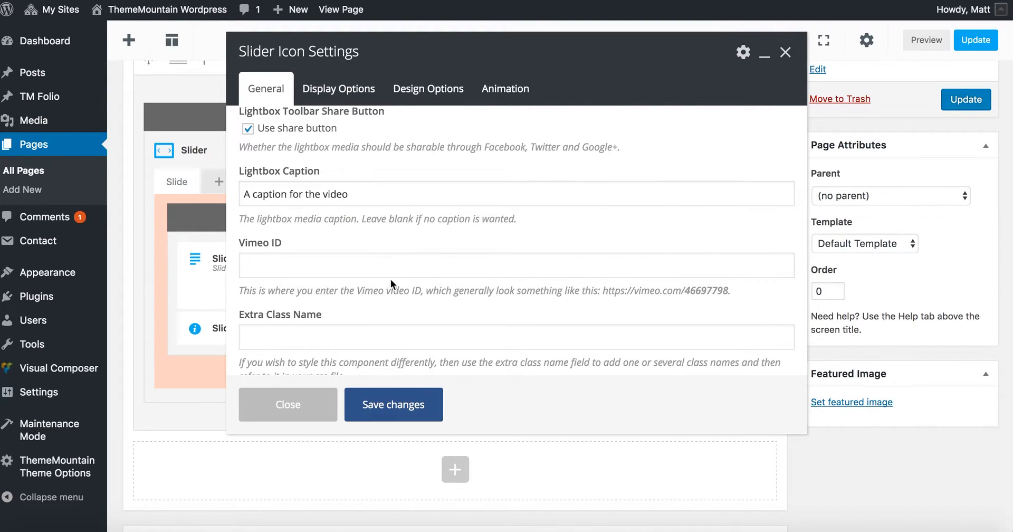
# Enter 156557572?autoplay=1 as the icon's Vimeo ID, save the icon settings and update the page.
pyautogui.click(364, 263)
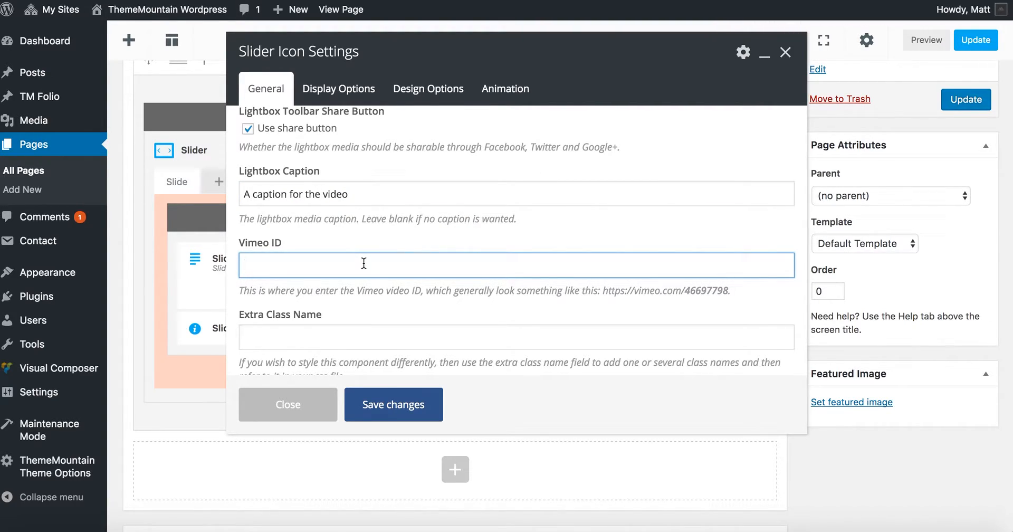
pyautogui.write('156557572')
pyautogui.write('?aut')
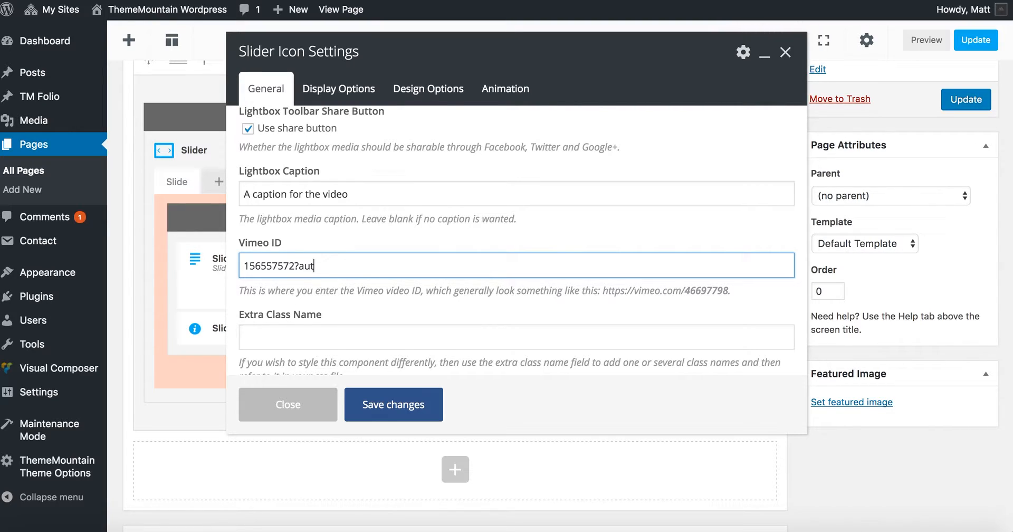
pyautogui.write('oplay=1')
pyautogui.click(430, 303)
pyautogui.click(414, 407)
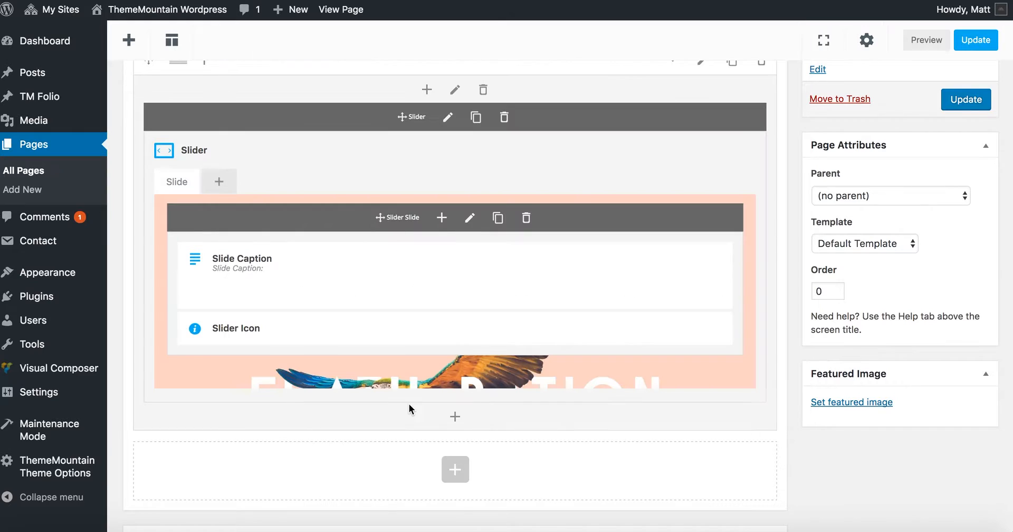
pyautogui.click(981, 44)
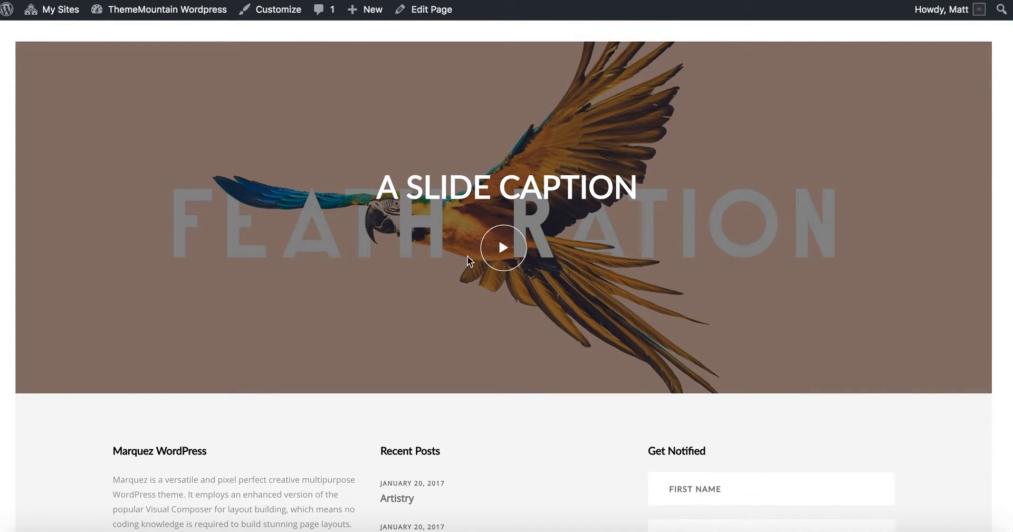
# Play the slide's lightbox video on the live page, try its zoom and share options, and close the lightbox.
pyautogui.click(503, 246)
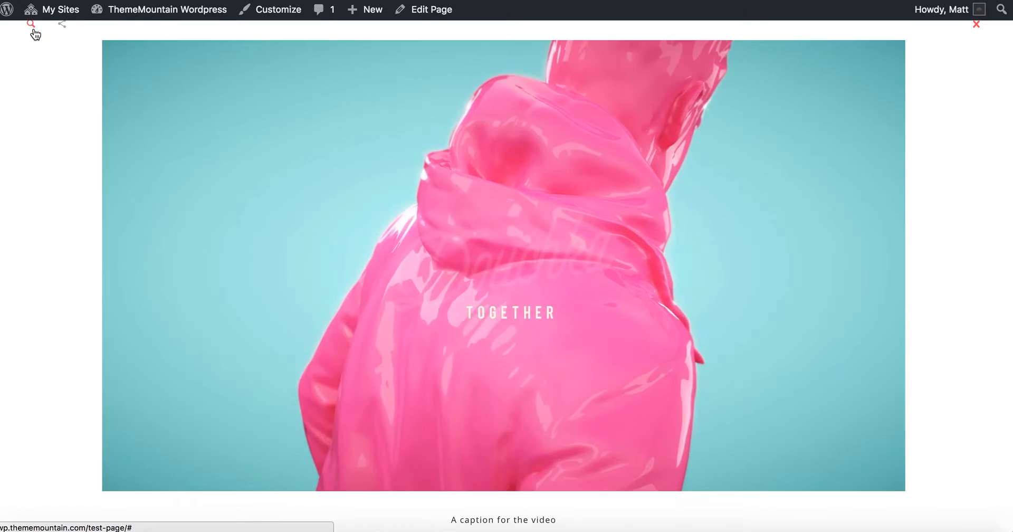
pyautogui.click(34, 30)
pyautogui.click(62, 27)
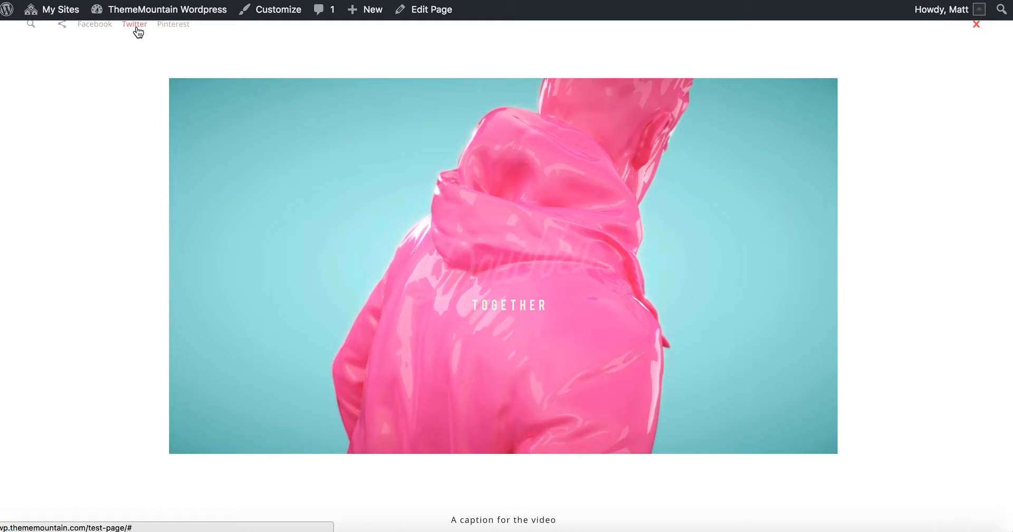
pyautogui.click(92, 163)
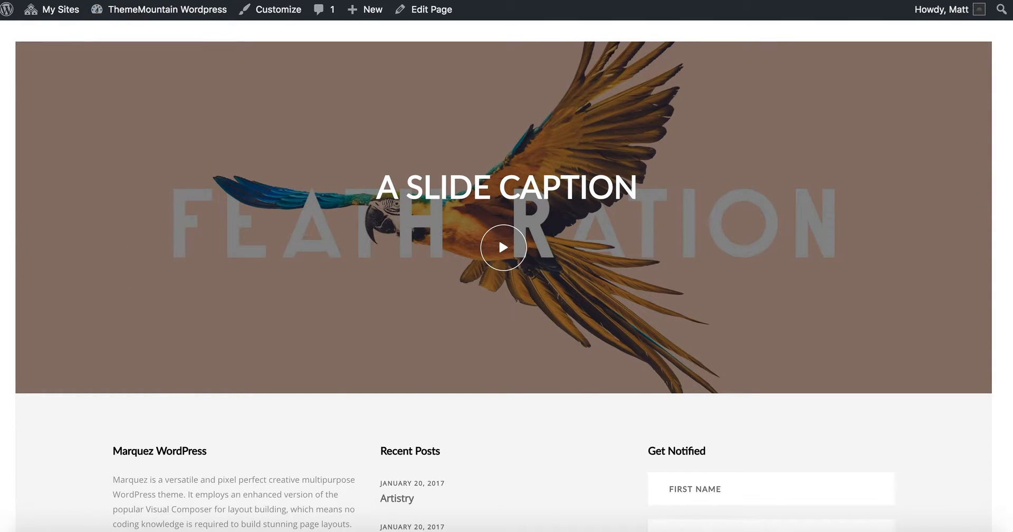
# Return to the page editor and add a second slide to the slider.
pyautogui.click(113, 1)
pyautogui.scroll(-4, 314, 312)
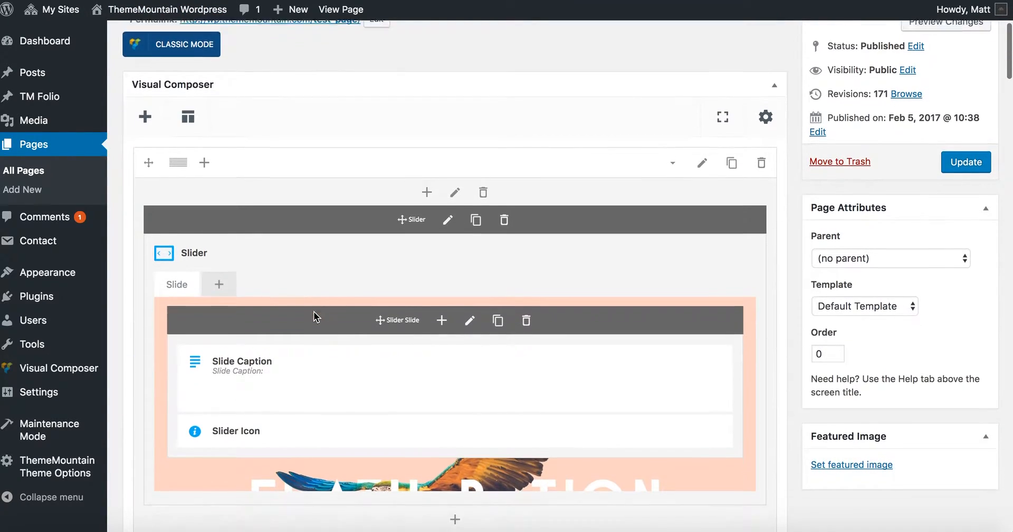
pyautogui.scroll(-2, 314, 311)
pyautogui.click(218, 207)
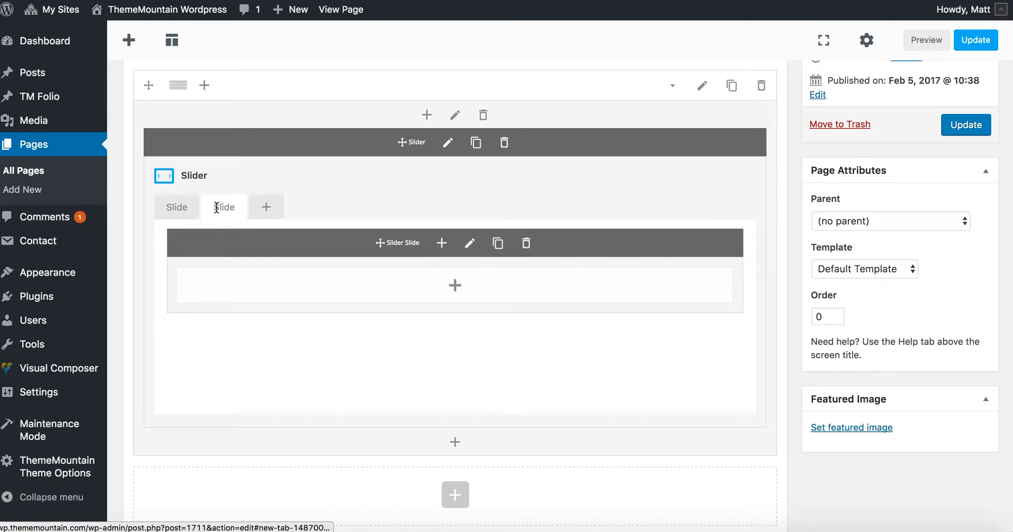
# Set the second slide's type to Vimeo and its Vimeo video ID to 156557572.
pyautogui.click(469, 243)
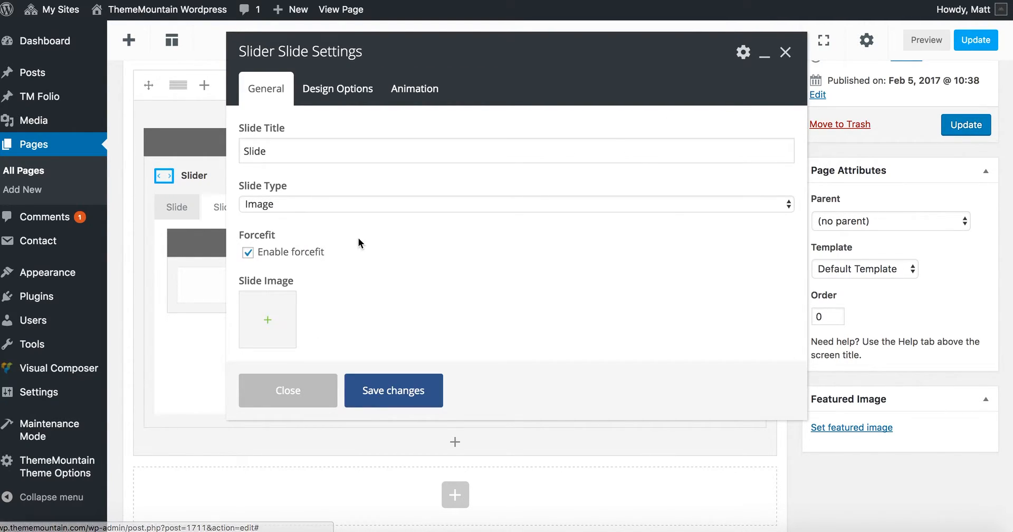
pyautogui.click(323, 204)
pyautogui.click(321, 218)
pyautogui.click(415, 219)
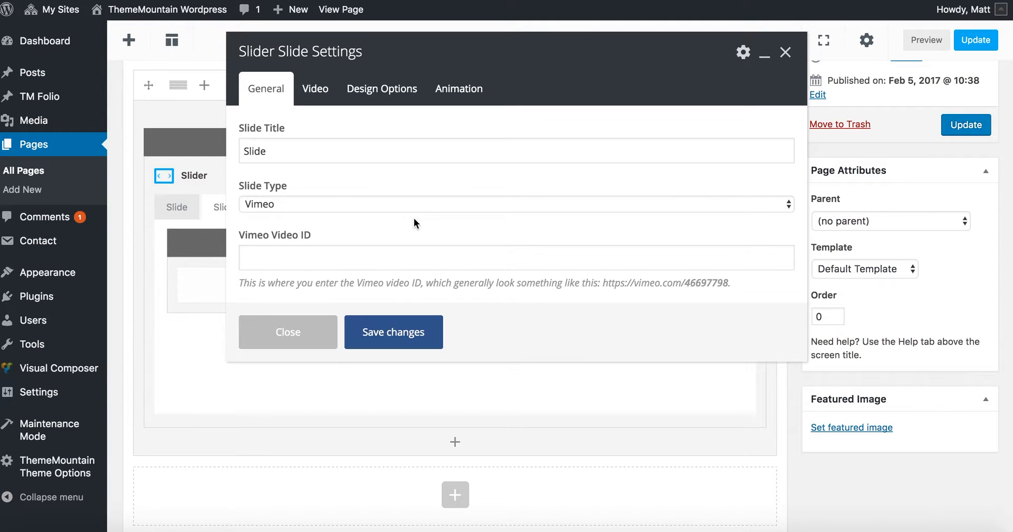
pyautogui.click(376, 259)
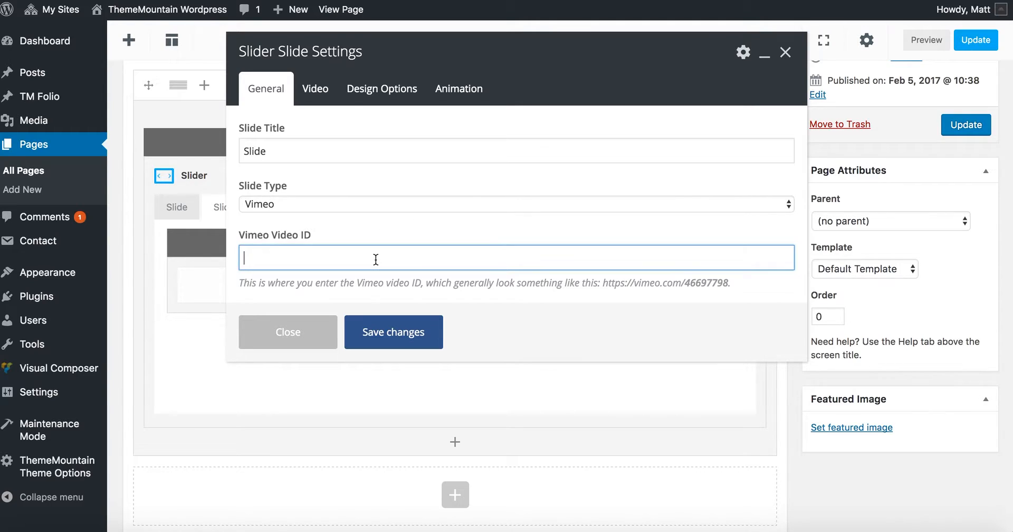
pyautogui.write('156557572')
pyautogui.click(370, 236)
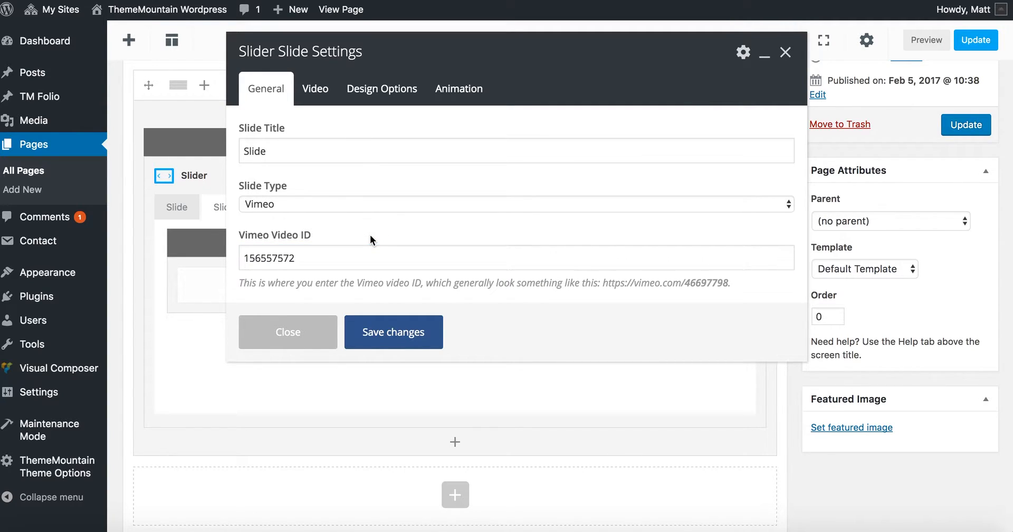
# Turn off Mute Video Sound for the Vimeo slide and save the slide settings.
pyautogui.click(321, 92)
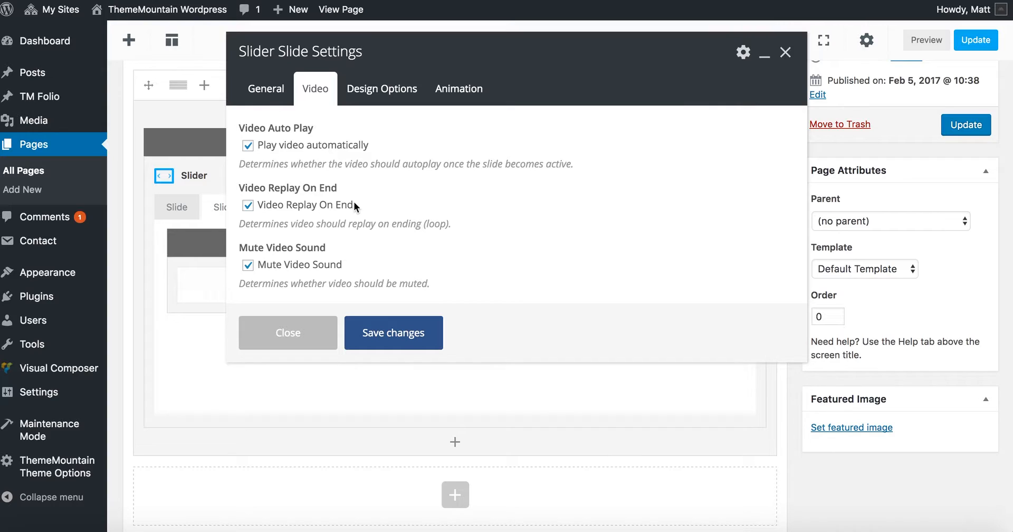
pyautogui.click(315, 272)
pyautogui.click(408, 339)
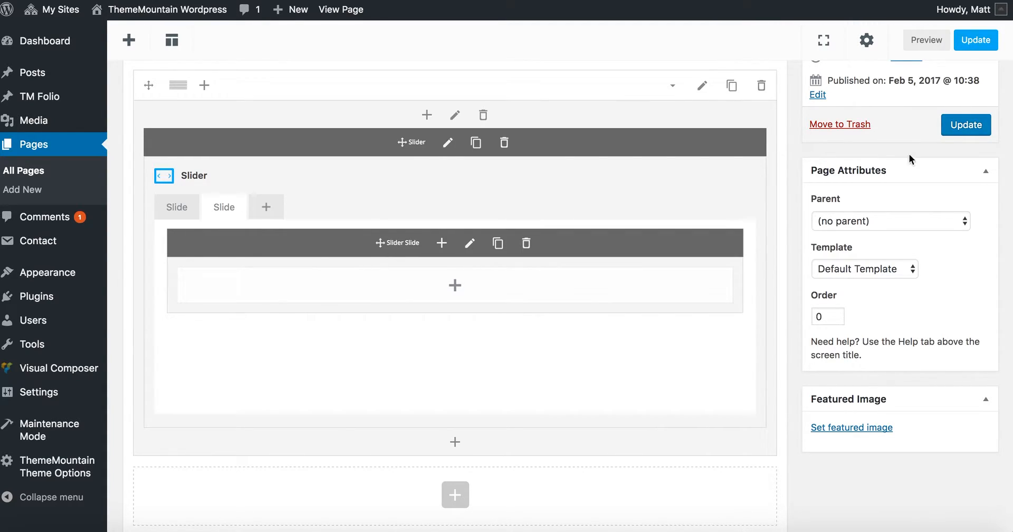
# Update the page and check the Vimeo slide on the live page.
pyautogui.click(987, 46)
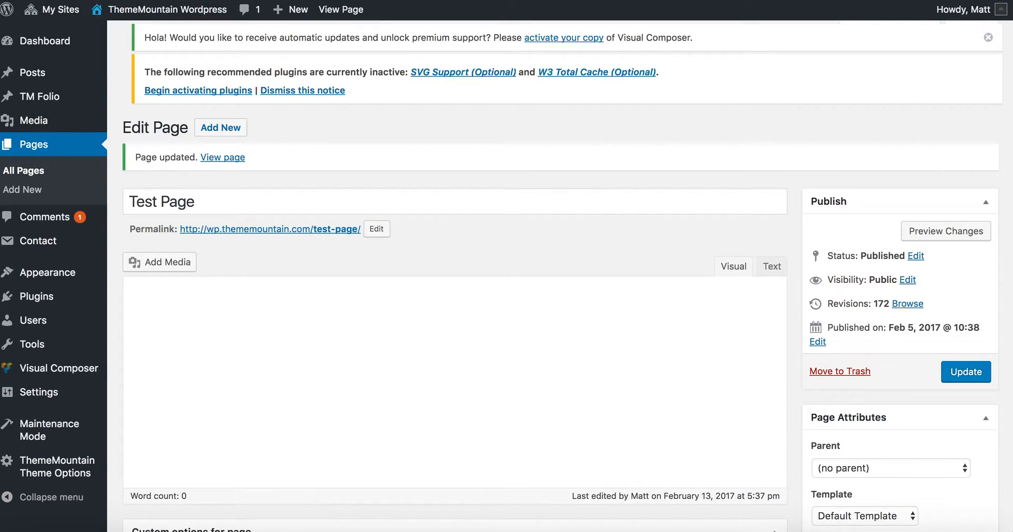
pyautogui.click(232, 161)
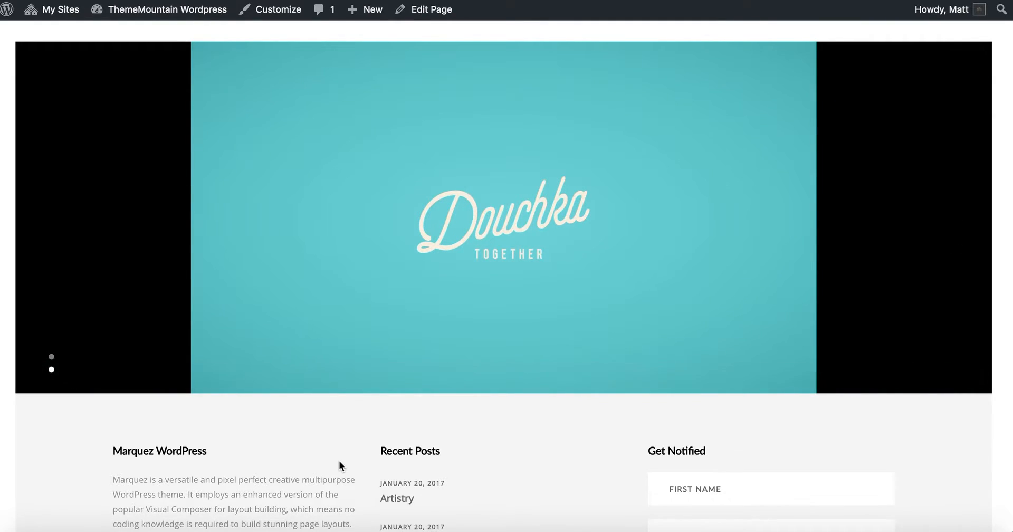
pyautogui.click(468, 243)
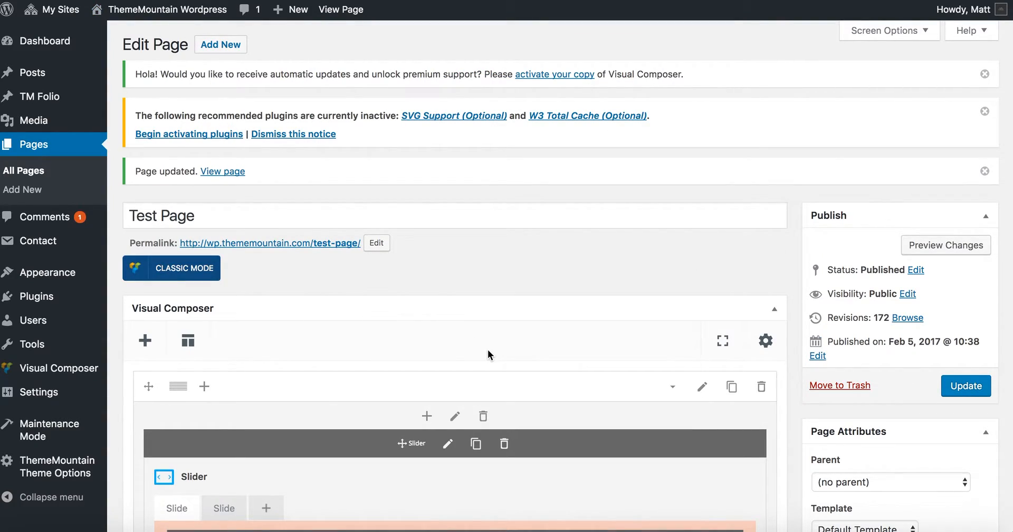
# Add a third slide to the slider and set its slide image to video-poster.jpg from the media library.
pyautogui.scroll(-6, 488, 349)
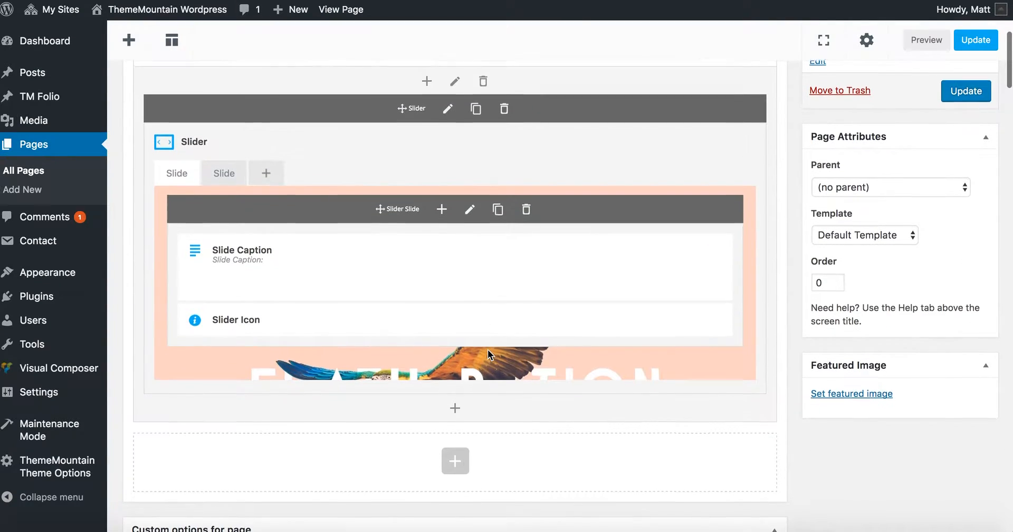
pyautogui.click(264, 172)
pyautogui.click(470, 209)
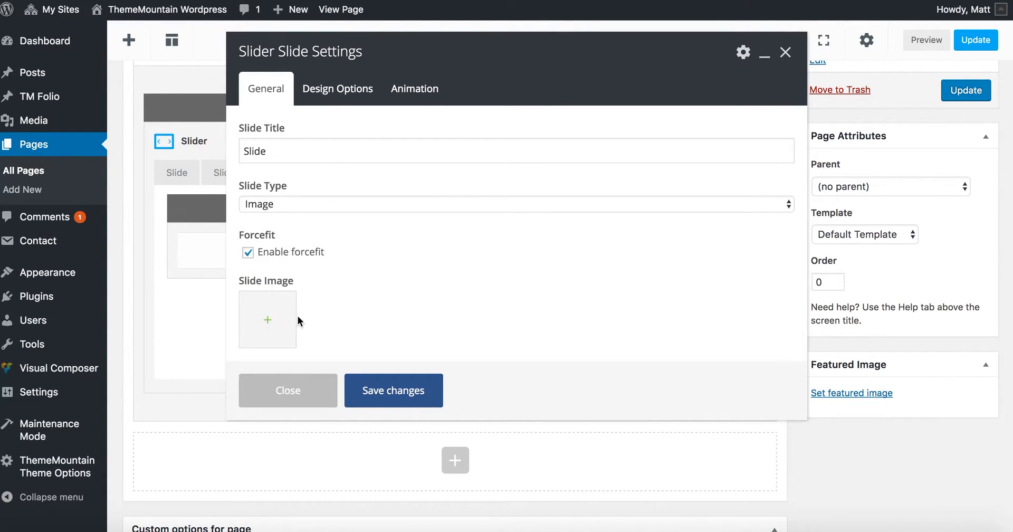
pyautogui.click(264, 323)
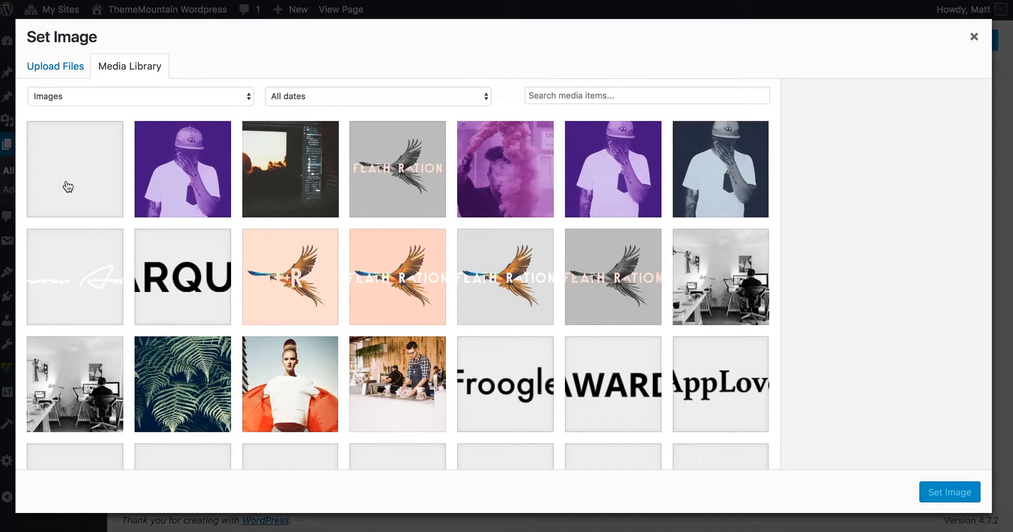
pyautogui.click(68, 186)
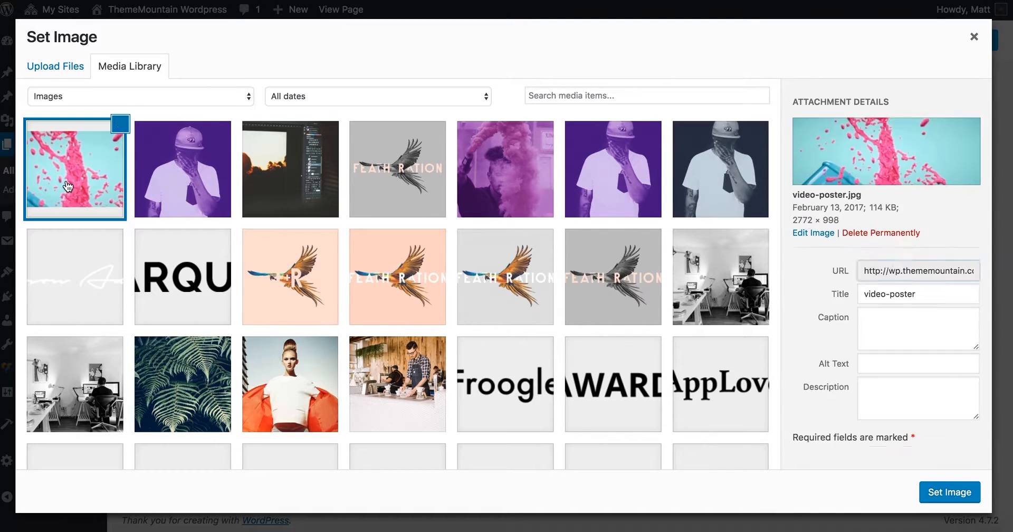
pyautogui.click(942, 490)
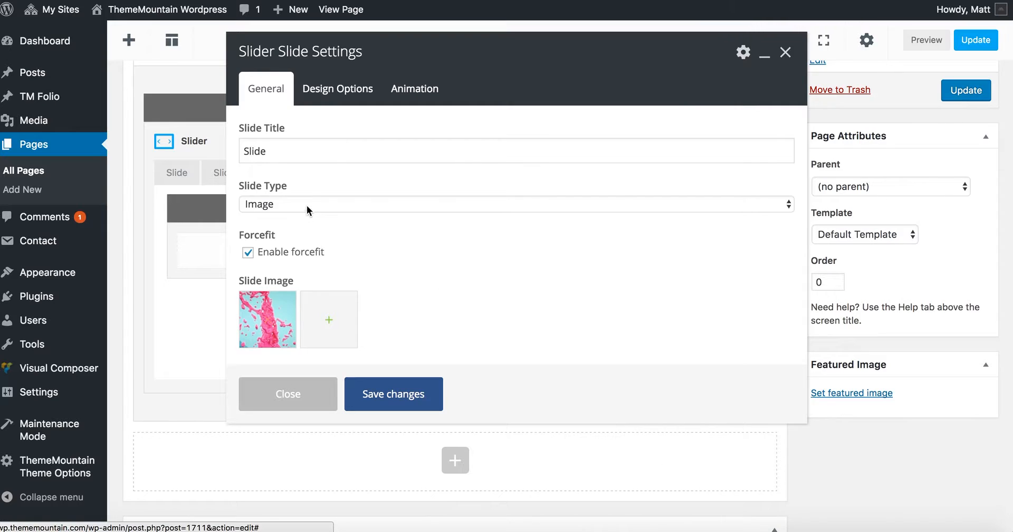
# Set the third slide's type to Vimeo (background video) and its Vimeo video ID to 156557572.
pyautogui.click(308, 208)
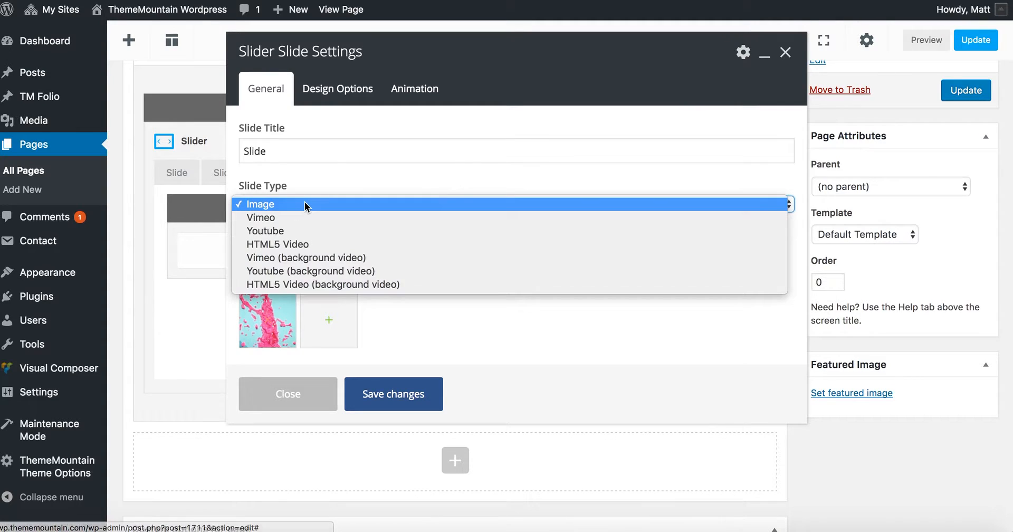
pyautogui.click(304, 216)
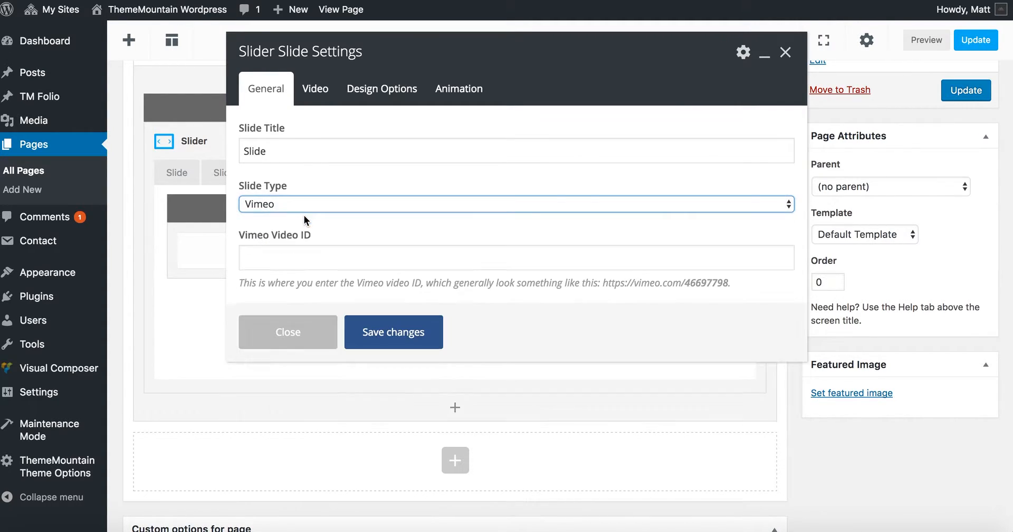
pyautogui.click(310, 207)
pyautogui.click(317, 245)
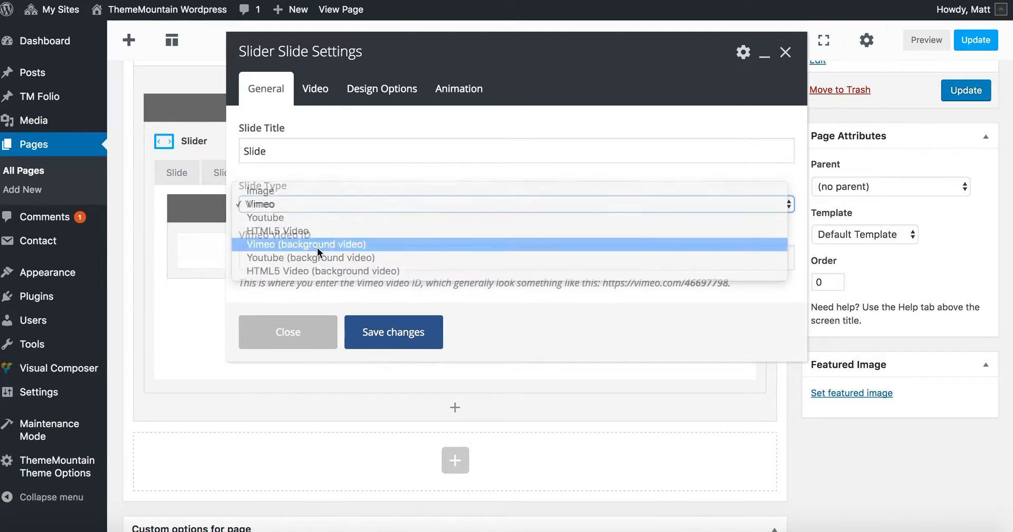
pyautogui.scroll(-2, 338, 249)
pyautogui.click(357, 213)
pyautogui.write('156557572')
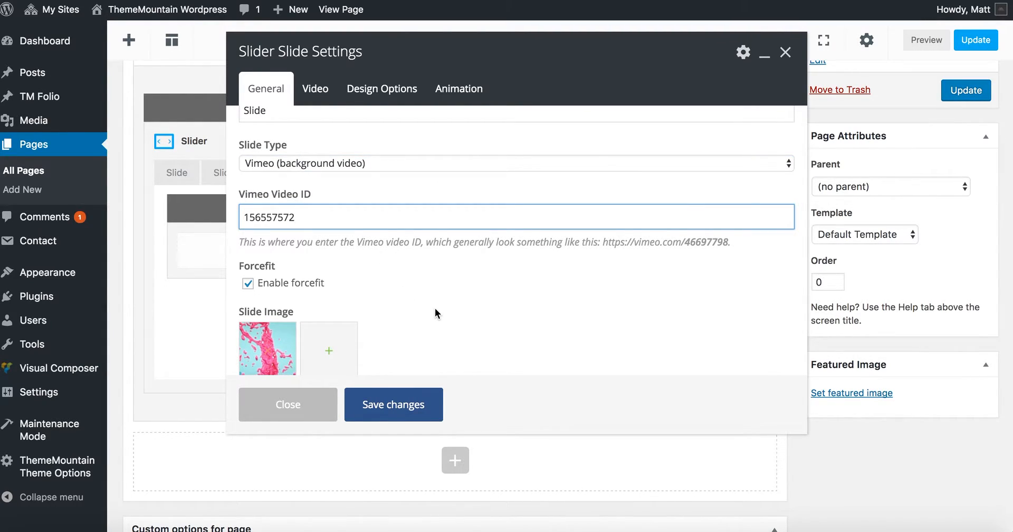
# Review the third slide's forcefit, image and video playback options and save the slide settings.
pyautogui.click(435, 309)
pyautogui.scroll(-2, 435, 308)
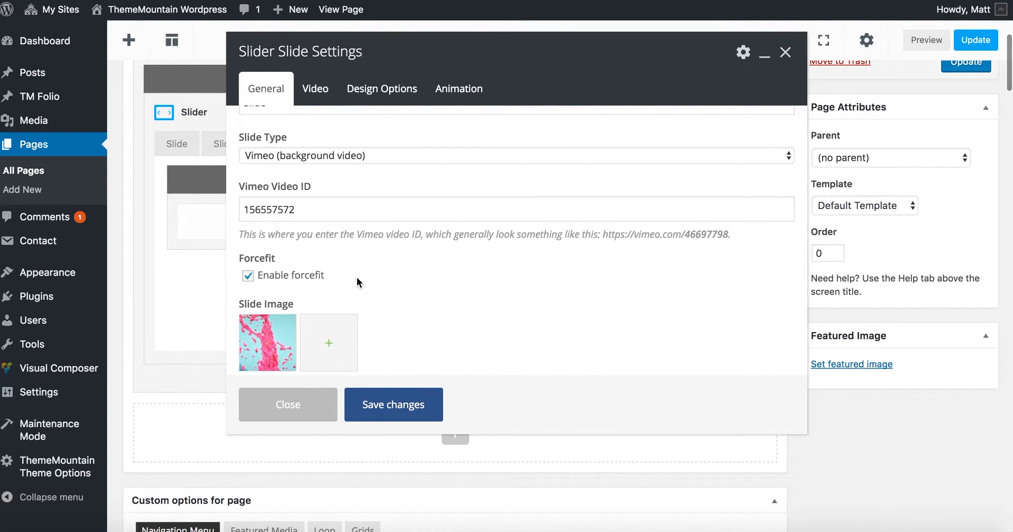
pyautogui.scroll(2, 433, 279)
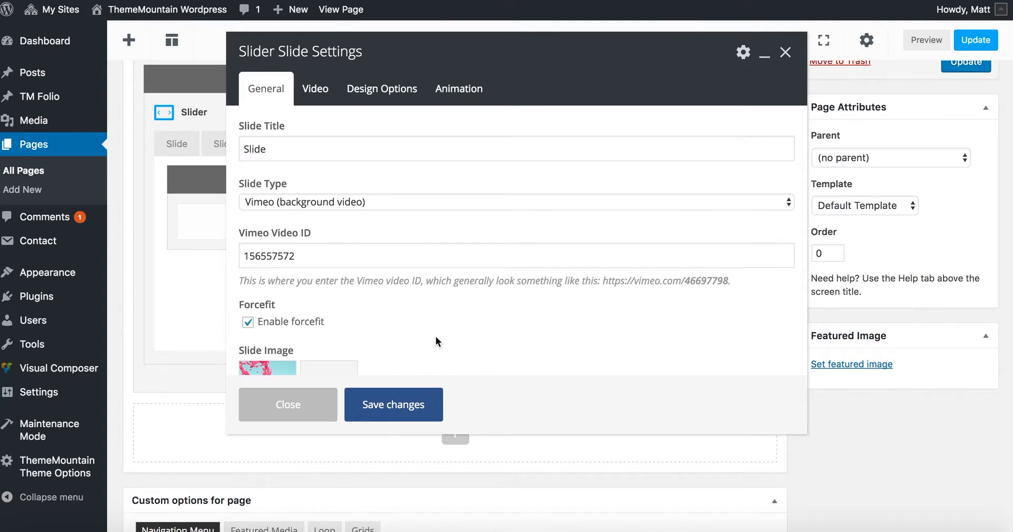
pyautogui.click(314, 98)
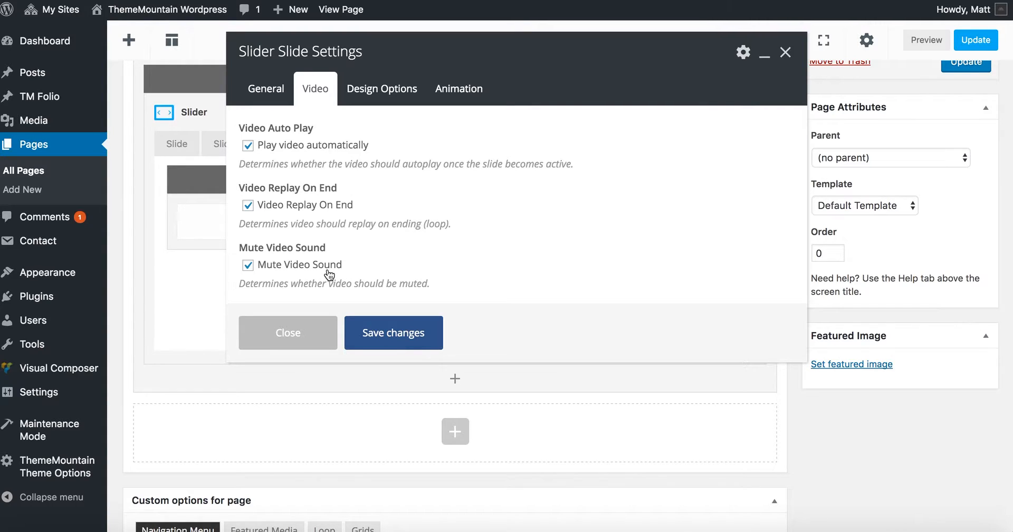
pyautogui.click(388, 331)
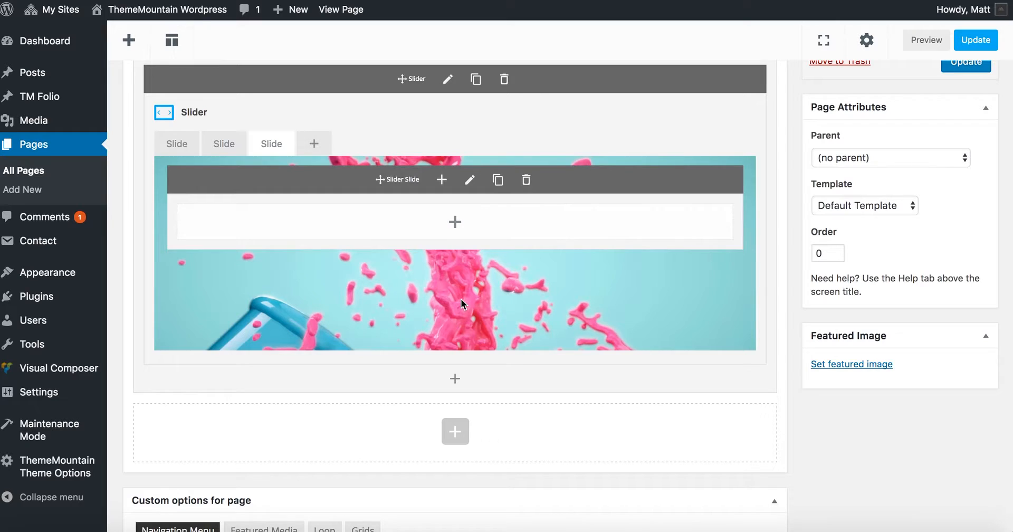
# Add a Slide Caption element to the third slide with the text "A Slider Caption".
pyautogui.click(457, 223)
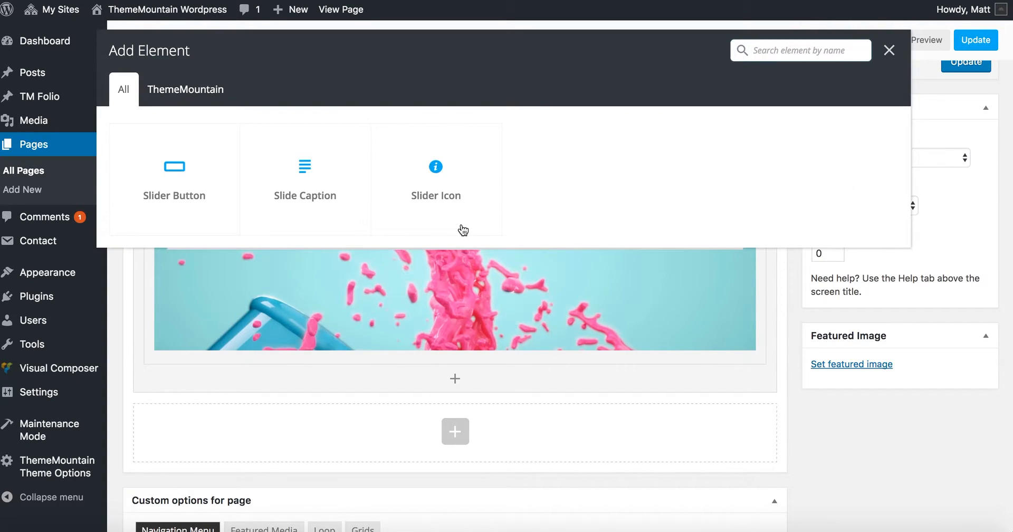
pyautogui.click(317, 198)
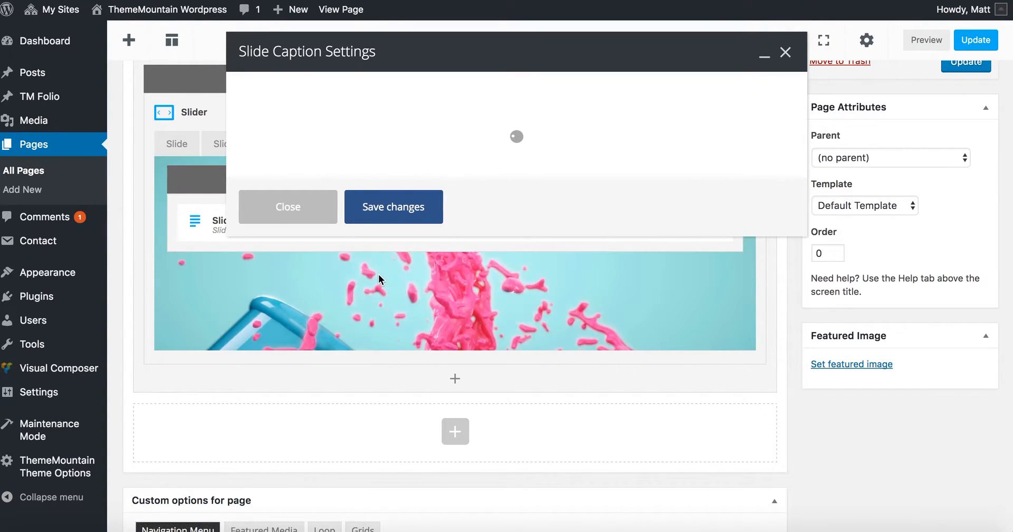
pyautogui.write('A Slider Caption')
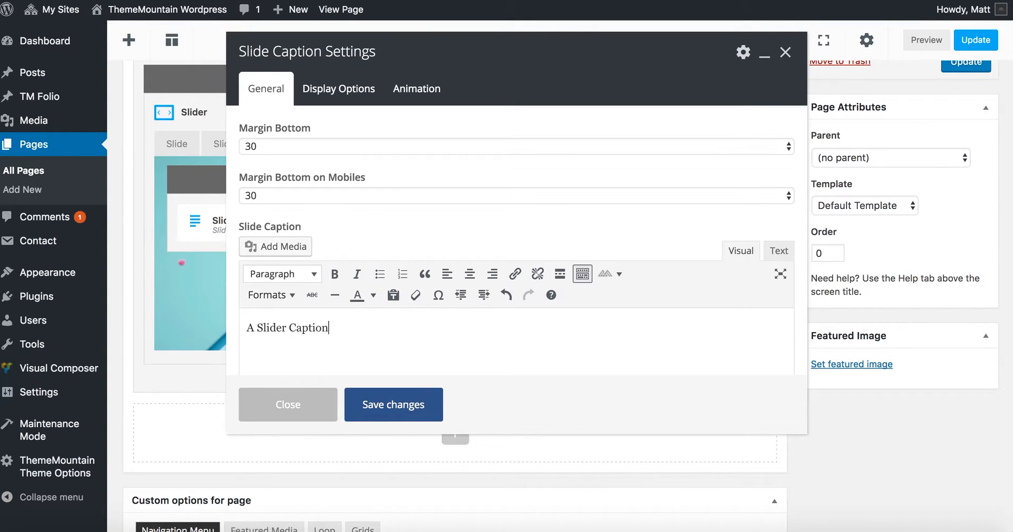
# Center the whole caption text and color it white.
pyautogui.hotkey('ctrl', 'a')
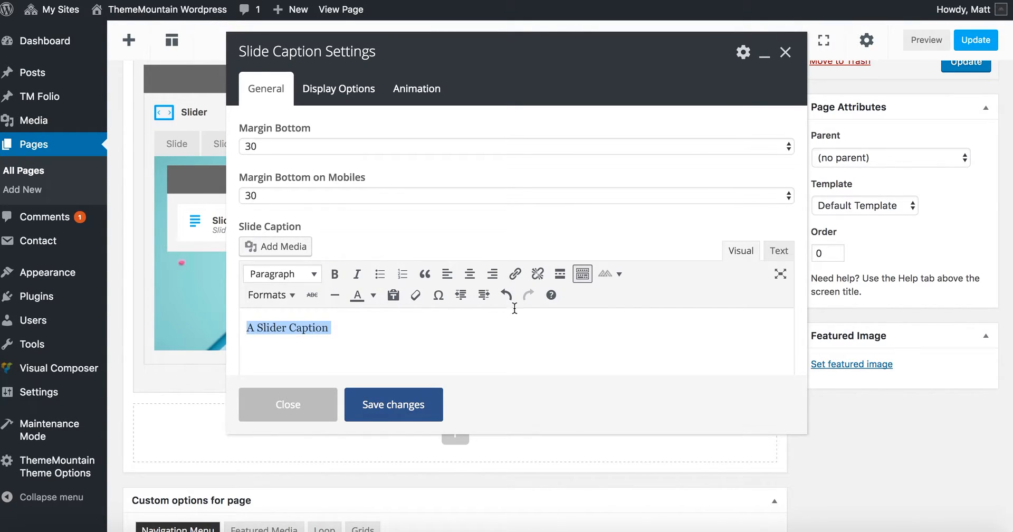
pyautogui.click(469, 273)
pyautogui.click(373, 295)
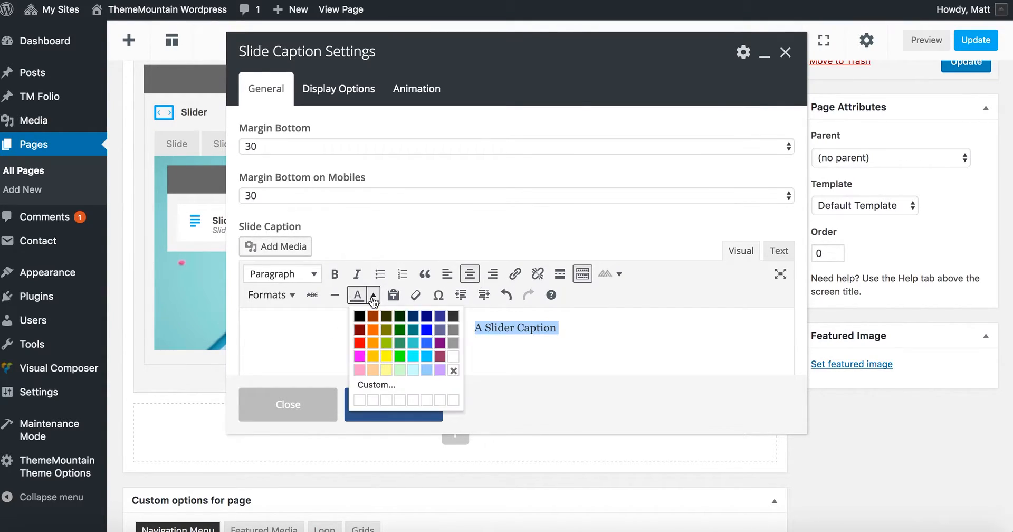
pyautogui.click(451, 335)
# Set the caption's rich text editor background color to turquoise #24e5df.
pyautogui.scroll(-3, 455, 356)
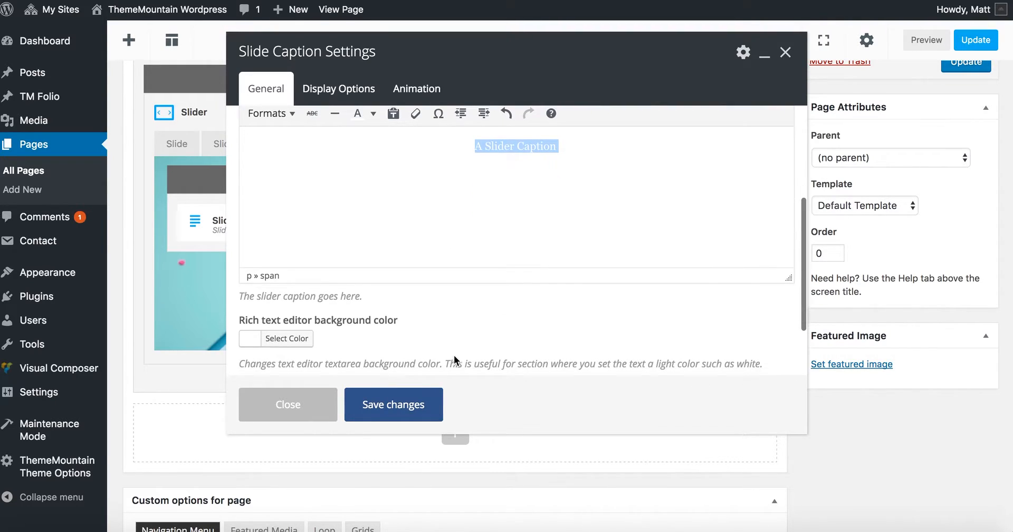
pyautogui.click(289, 336)
pyautogui.scroll(-3, 301, 339)
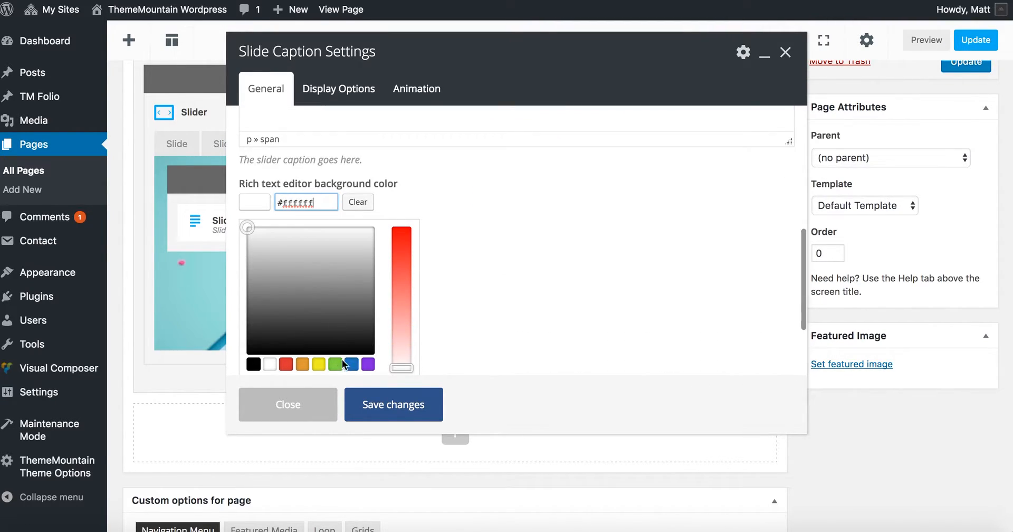
pyautogui.click(351, 364)
pyautogui.click(311, 240)
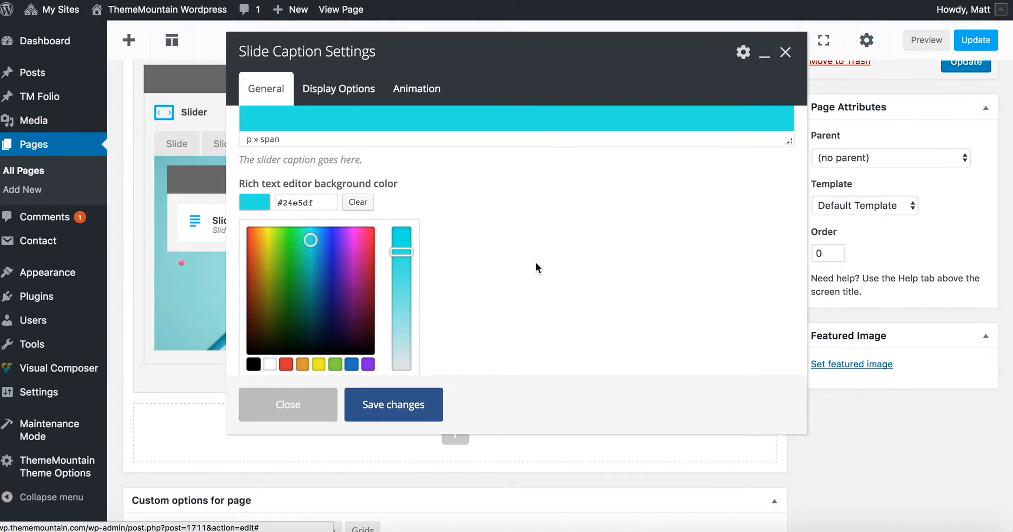
pyautogui.click(537, 264)
# Format the caption text as Heading 1.
pyautogui.scroll(3, 537, 264)
pyautogui.click(303, 170)
pyautogui.click(309, 223)
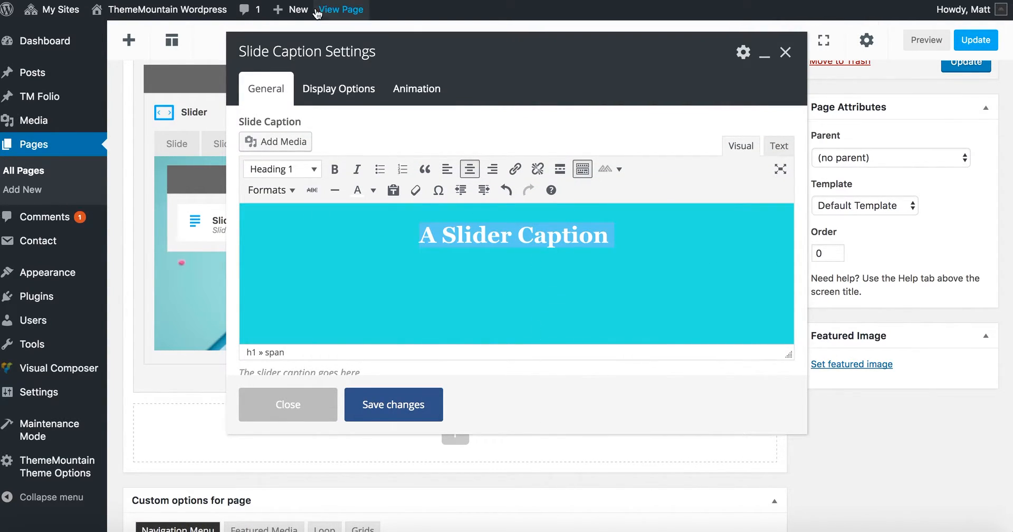
# Set the caption's Margin Bottom and Margin Bottom on Mobiles to 0.
pyautogui.scroll(4, 356, 159)
pyautogui.click(352, 148)
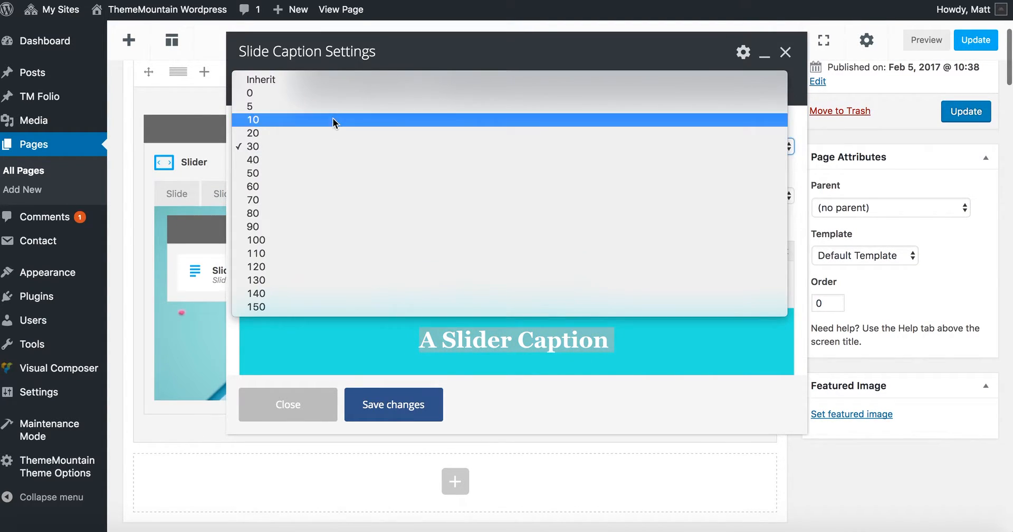
pyautogui.click(328, 92)
pyautogui.click(316, 193)
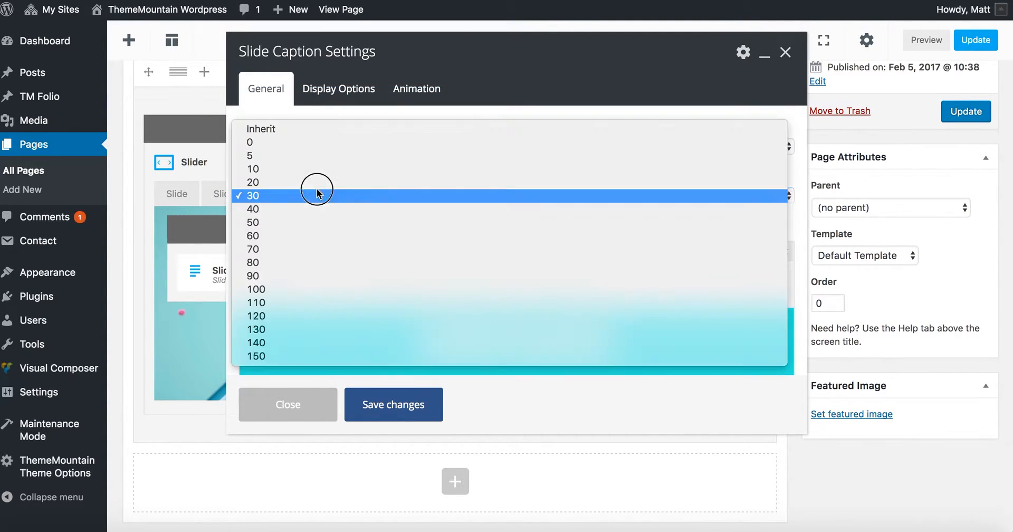
pyautogui.click(304, 148)
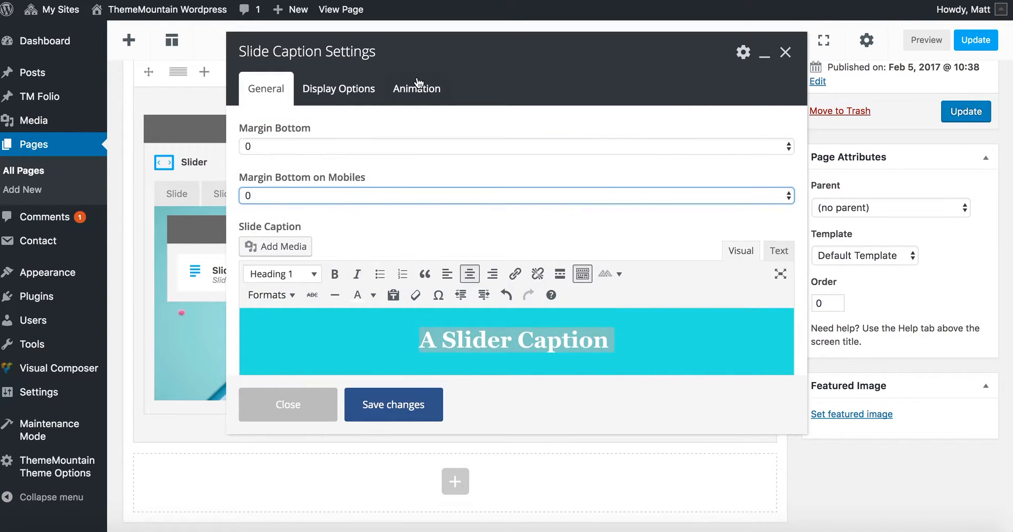
# Set the caption animation type to Scale in and save the caption settings.
pyautogui.click(415, 85)
pyautogui.click(395, 137)
pyautogui.click(396, 139)
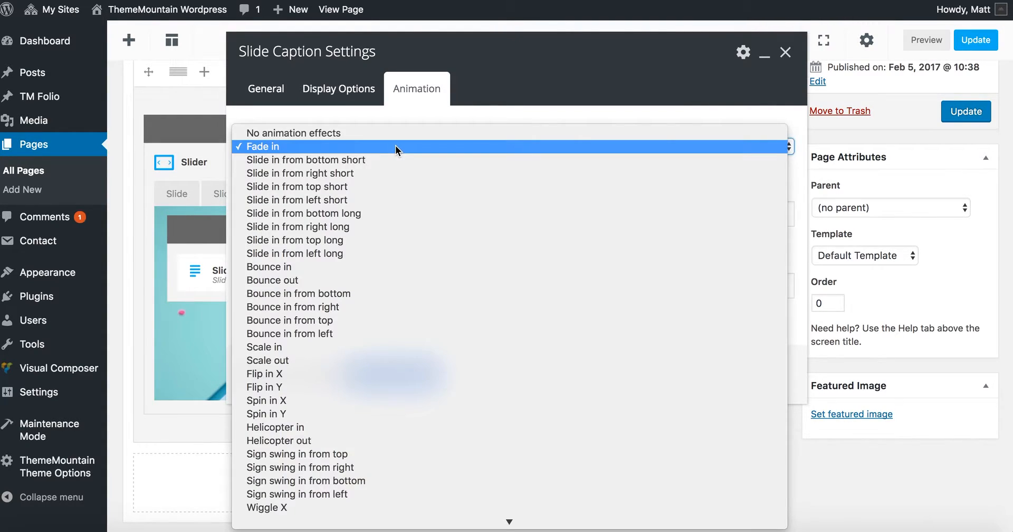
pyautogui.click(367, 345)
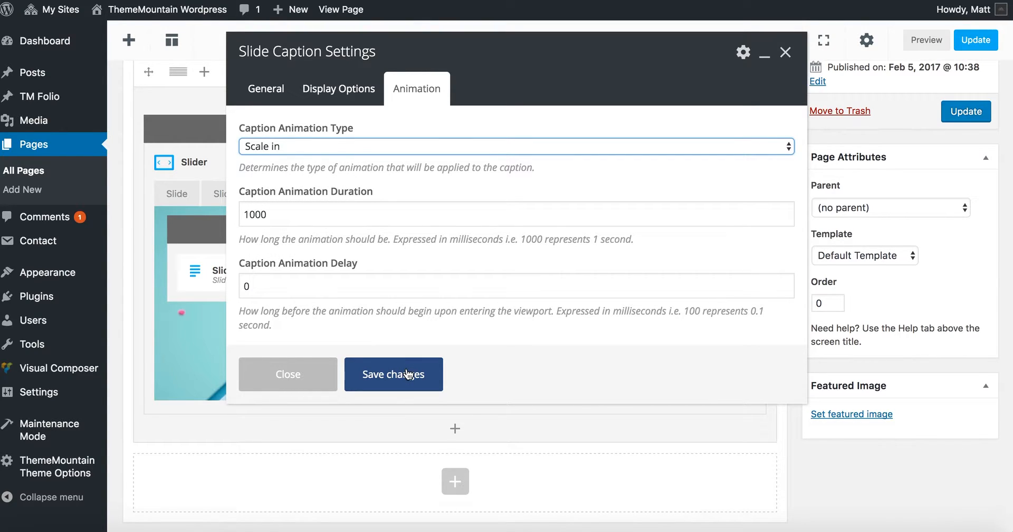
pyautogui.click(382, 369)
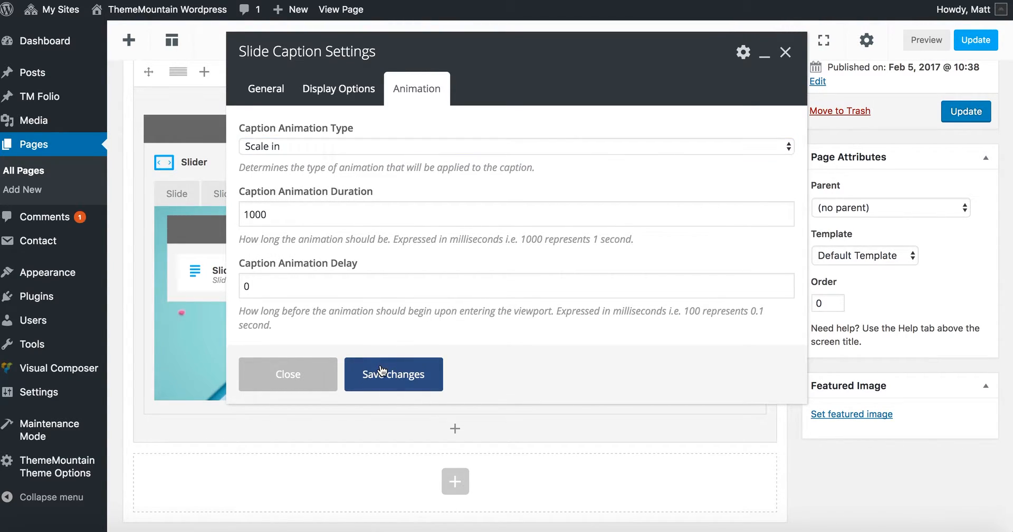
# Set the third slide's background color to turquoise #23e0da and save the slide settings.
pyautogui.click(477, 229)
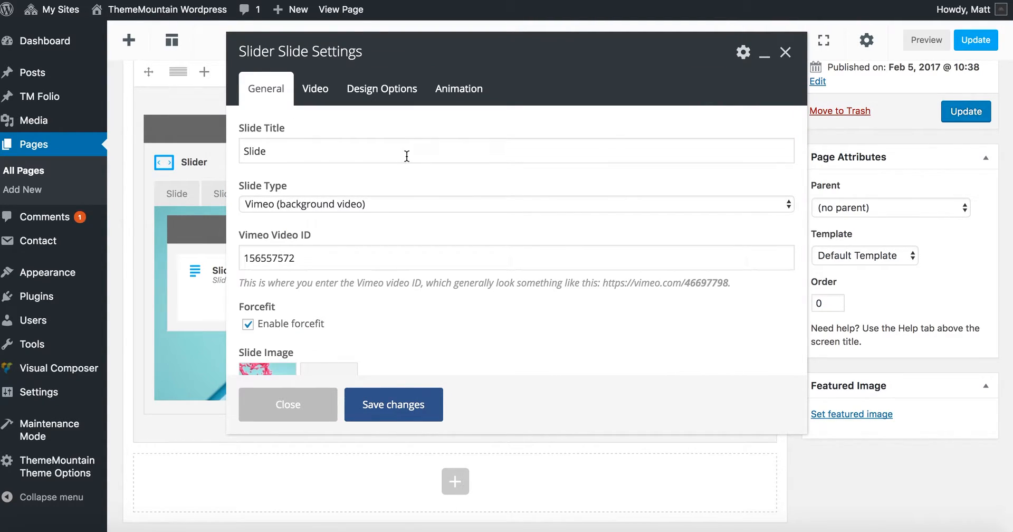
pyautogui.click(385, 89)
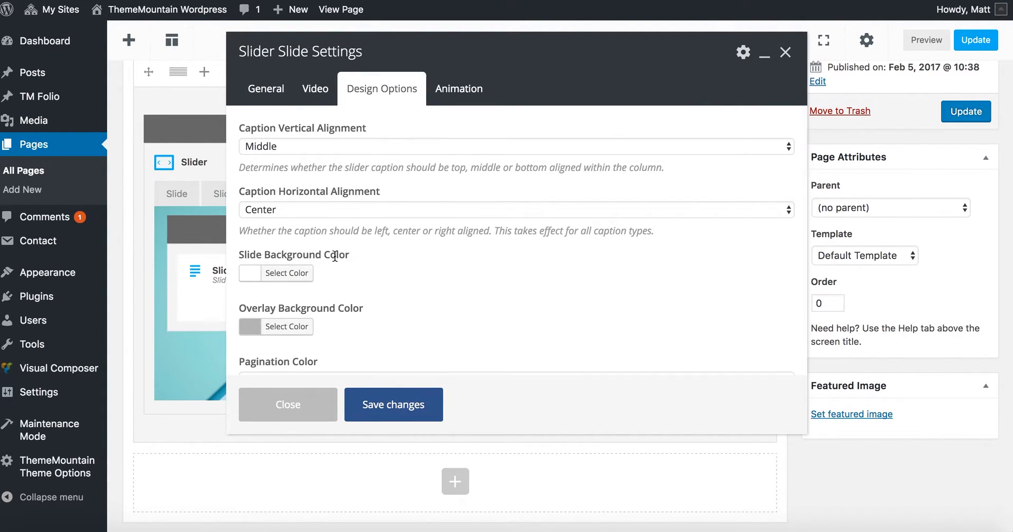
pyautogui.click(301, 276)
pyautogui.scroll(-3, 338, 331)
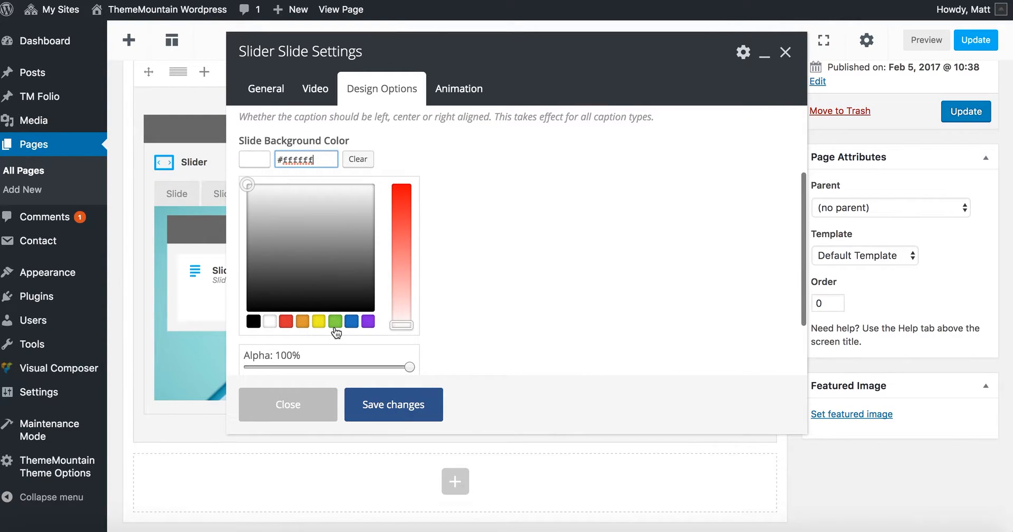
pyautogui.click(349, 324)
pyautogui.moveTo(321, 214); pyautogui.dragTo(311, 199)
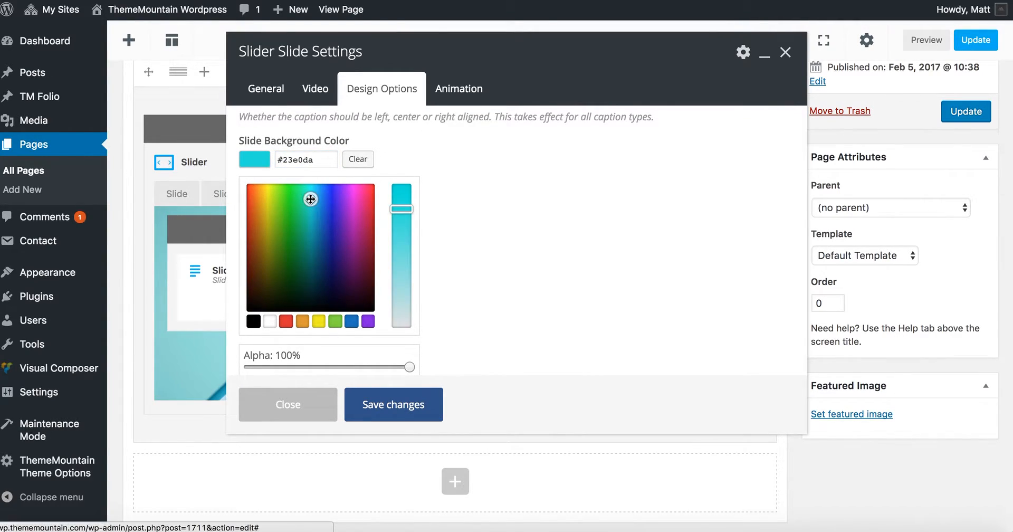
pyautogui.click(393, 405)
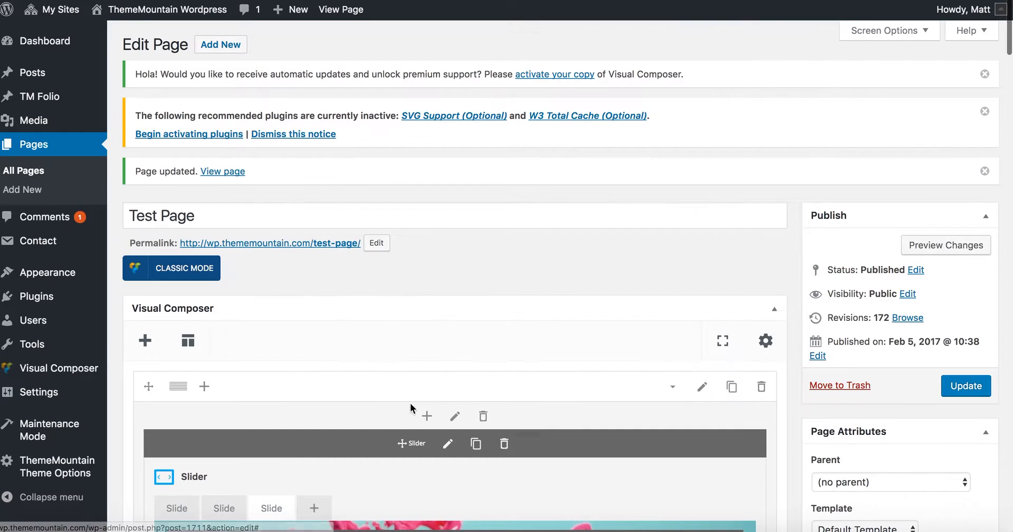
# Update the page and go to the third slide of the slider on the live page.
pyautogui.scroll(-1, 567, 413)
pyautogui.scroll(-5, 567, 413)
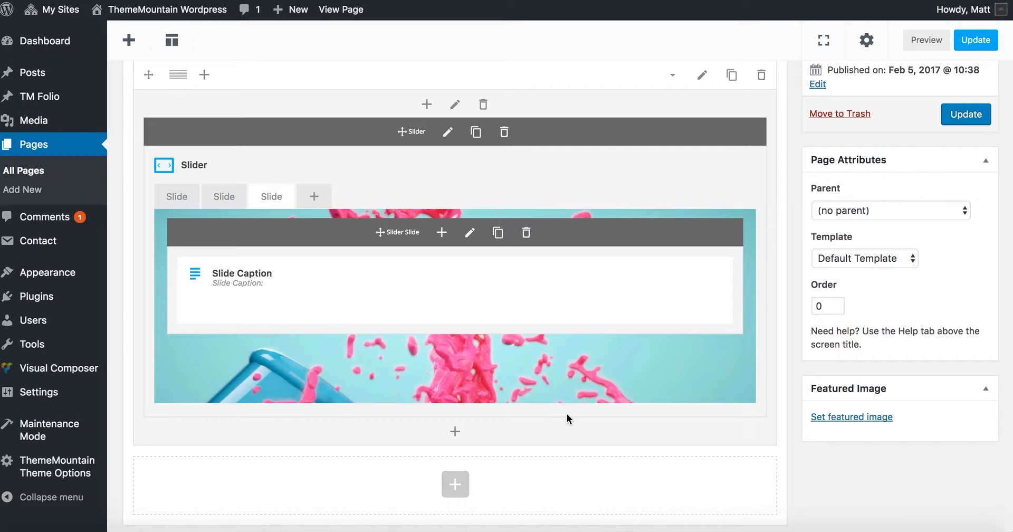
pyautogui.click(982, 47)
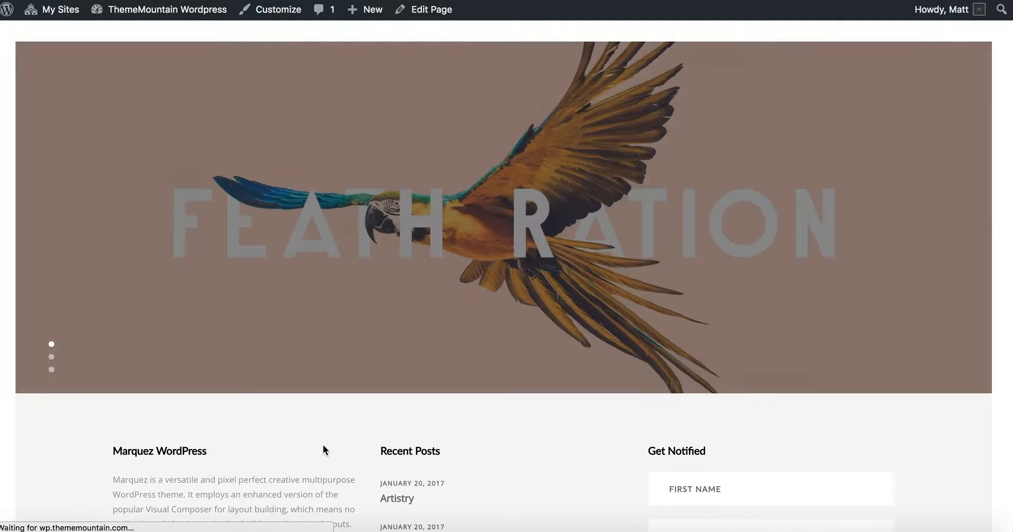
pyautogui.click(51, 369)
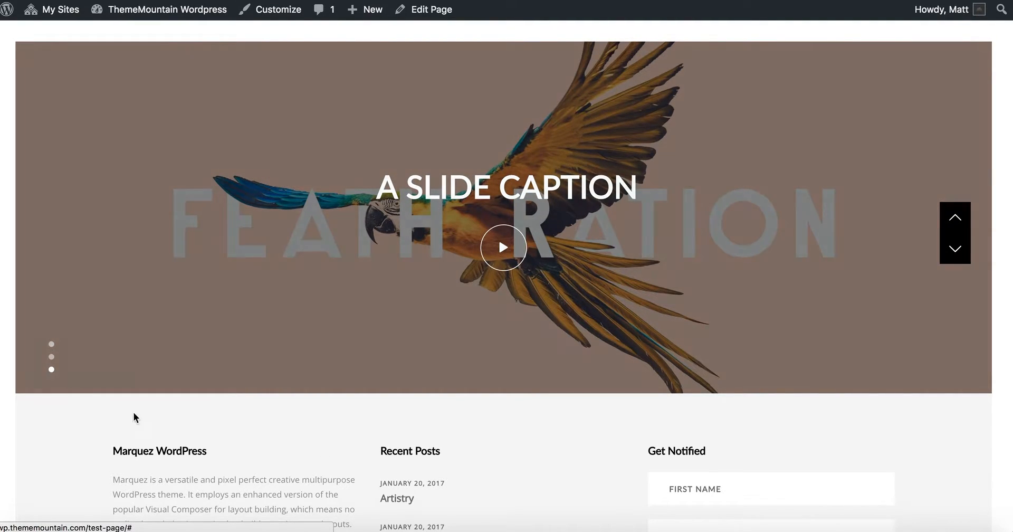